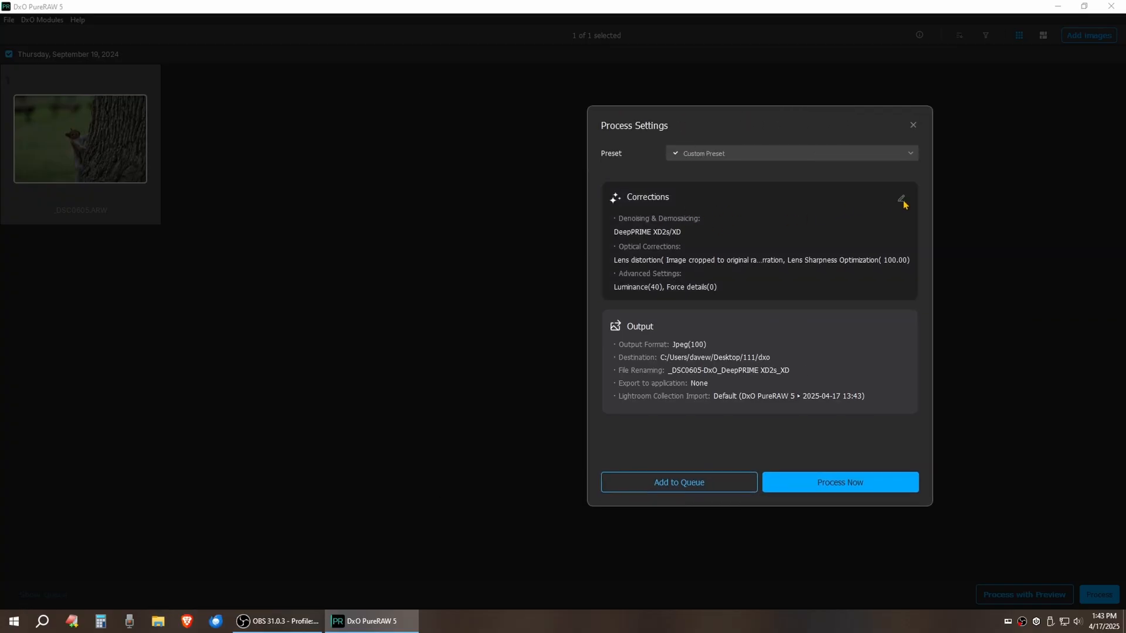
Choose DeepPRIME 3 as the denoising method in the correction settings
{"action": "left_click", "coordinate": [900, 200]}
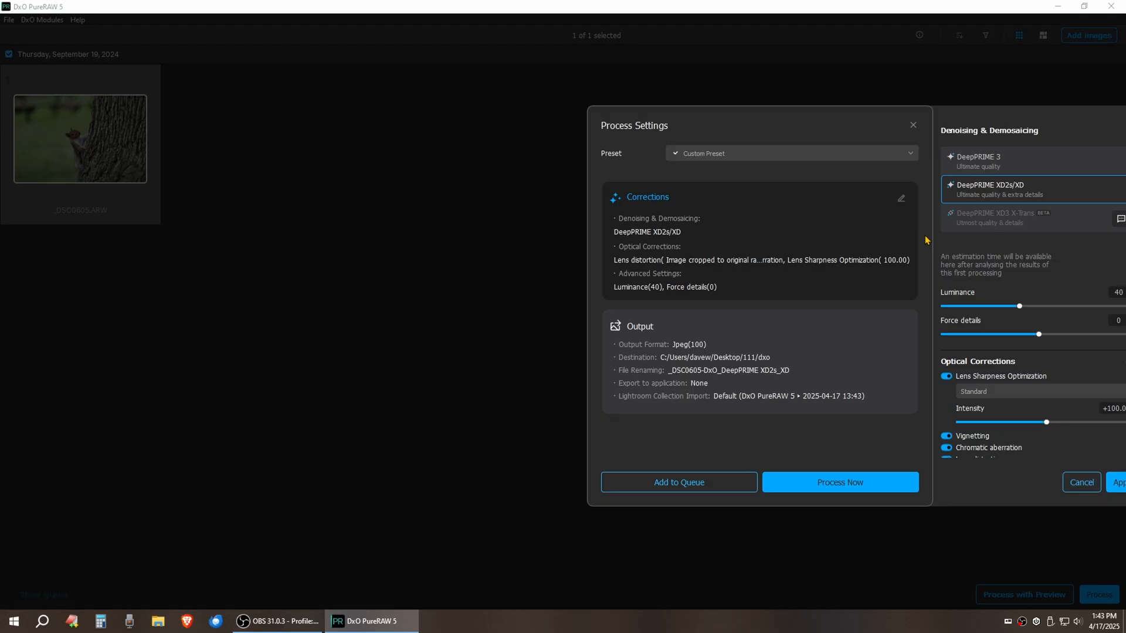
{"action": "left_click", "coordinate": [989, 166]}
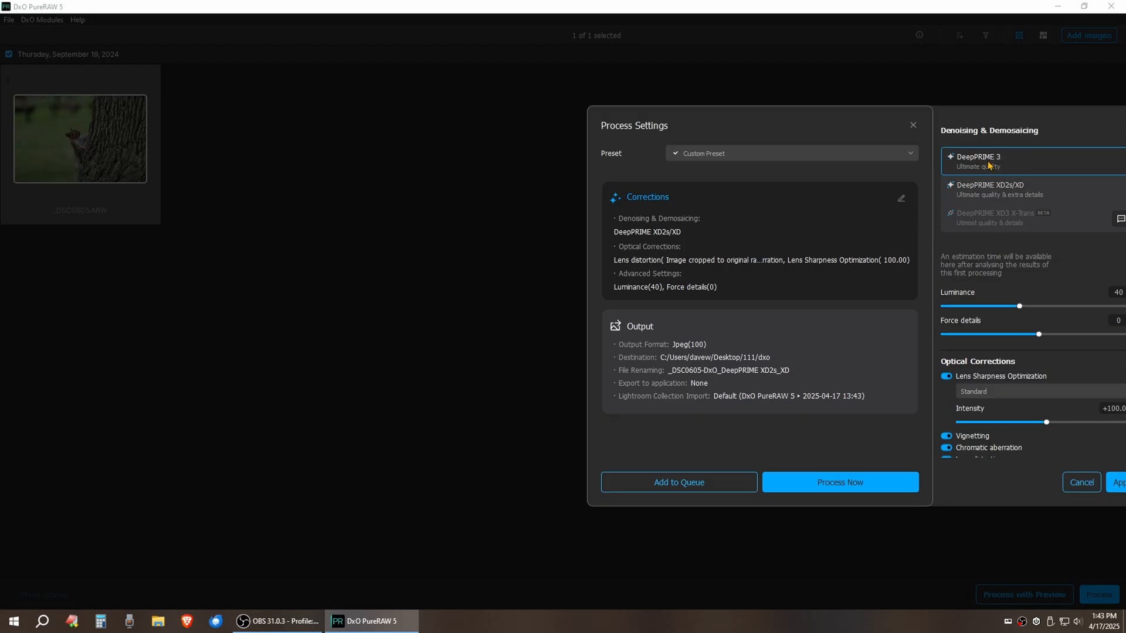
{"action": "left_click_drag", "start_coordinate": [844, 115], "coordinate": [646, 94]}
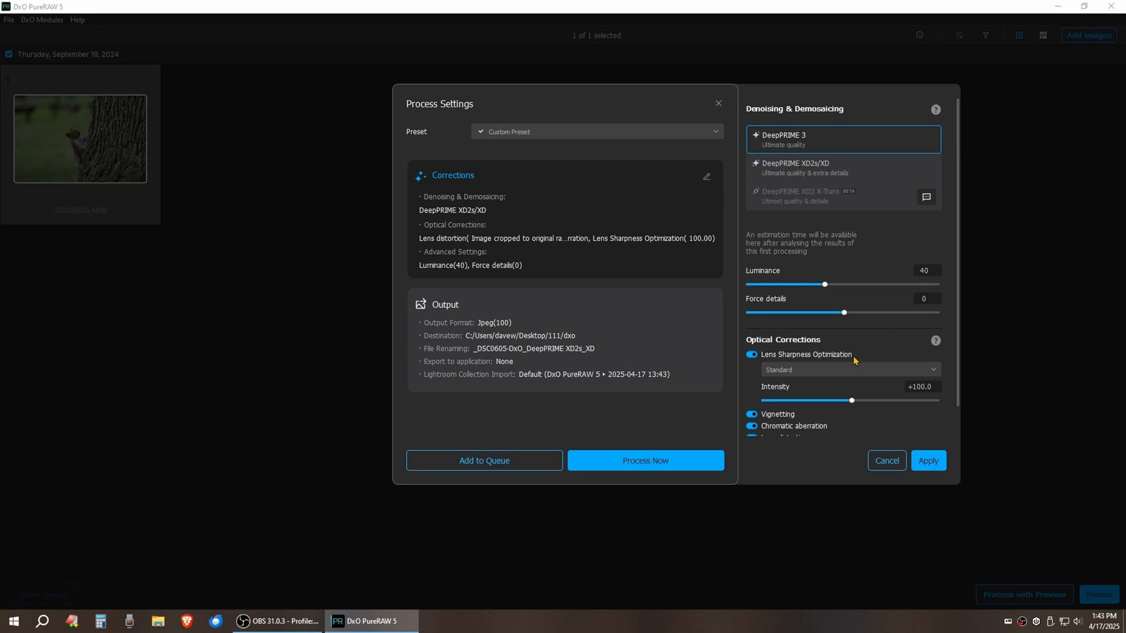
Try the Soft, Strong and Hard lens sharpness presets, then leave it on Standard
{"action": "scroll", "coordinate": [878, 352], "scroll_direction": "down", "scroll_amount": 1}
{"action": "scroll", "coordinate": [883, 346], "scroll_direction": "down", "scroll_amount": 1}
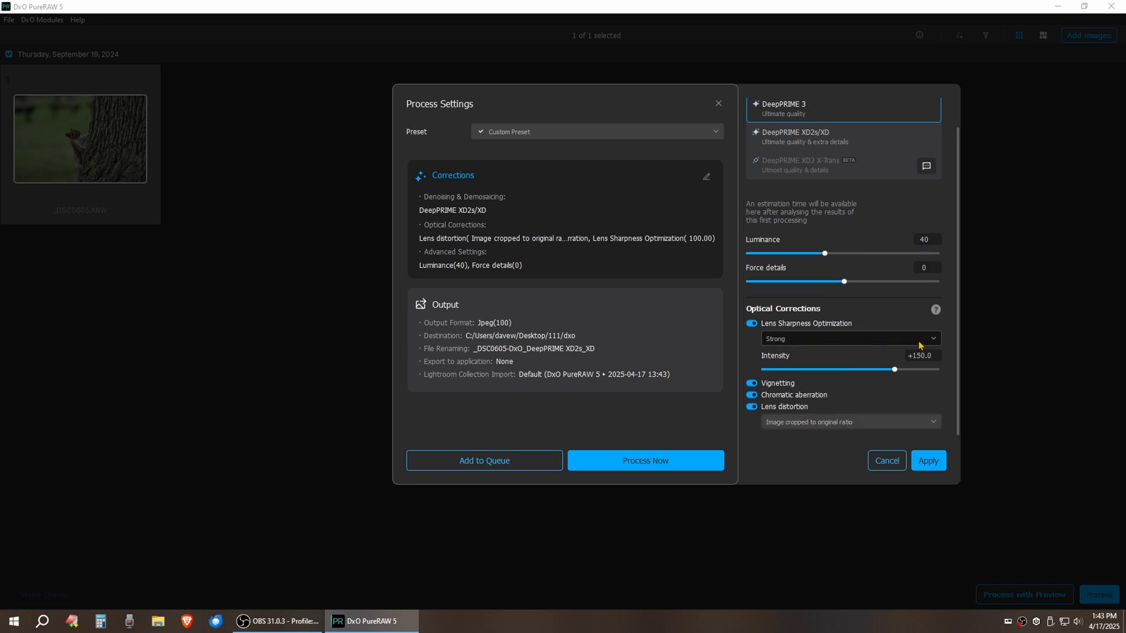
{"action": "left_click", "coordinate": [752, 324]}
{"action": "left_click", "coordinate": [753, 324]}
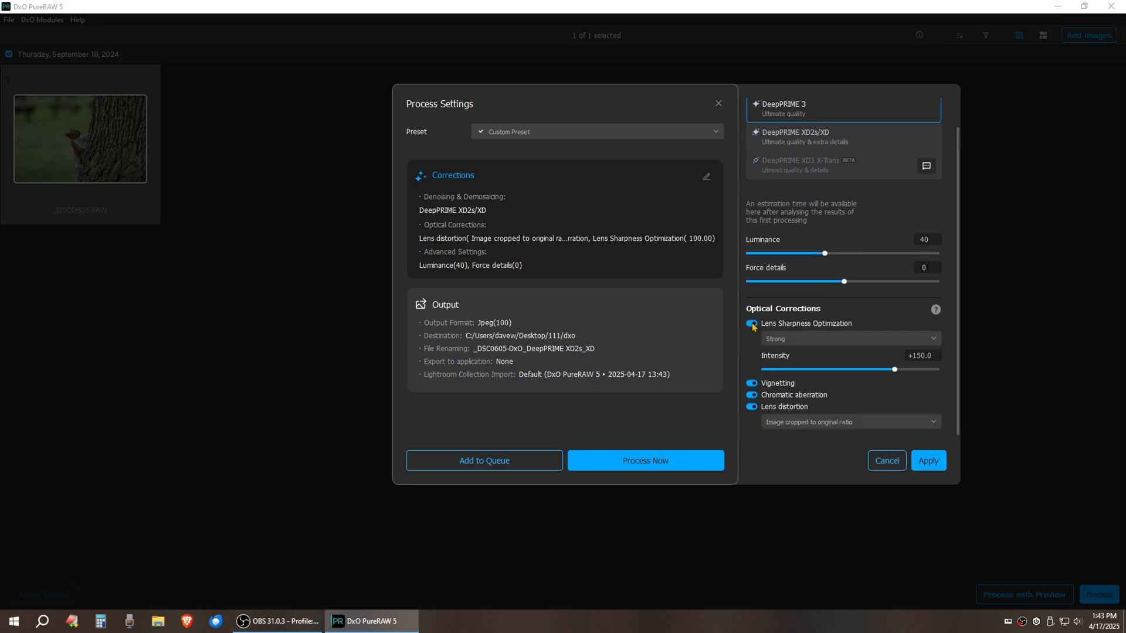
{"action": "left_click", "coordinate": [791, 340]}
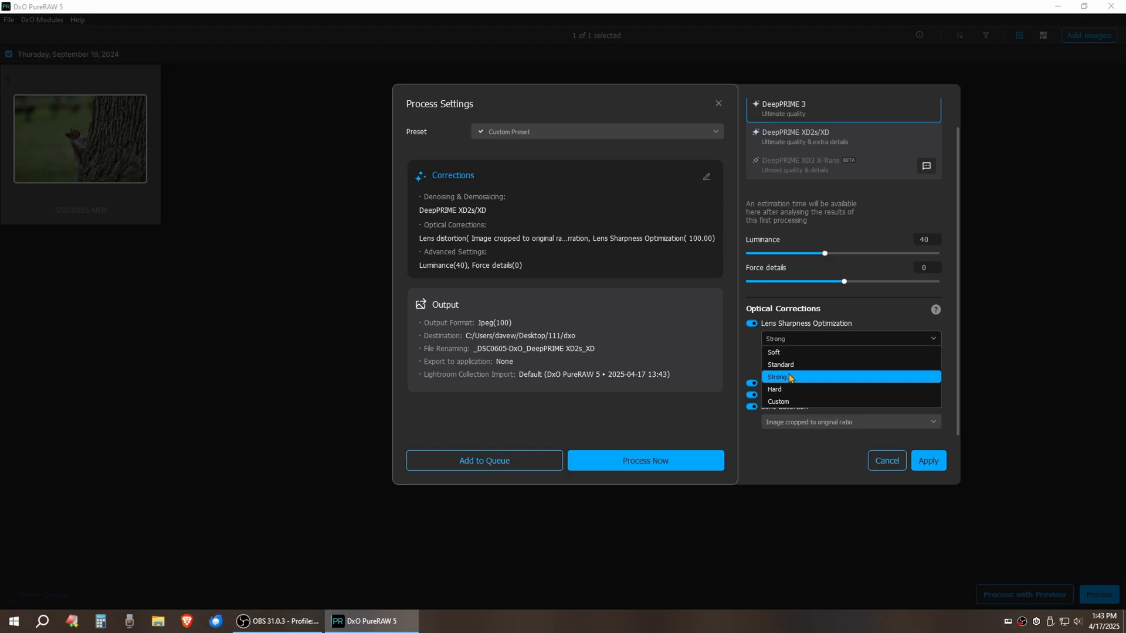
{"action": "left_click", "coordinate": [786, 353]}
{"action": "left_click", "coordinate": [792, 345]}
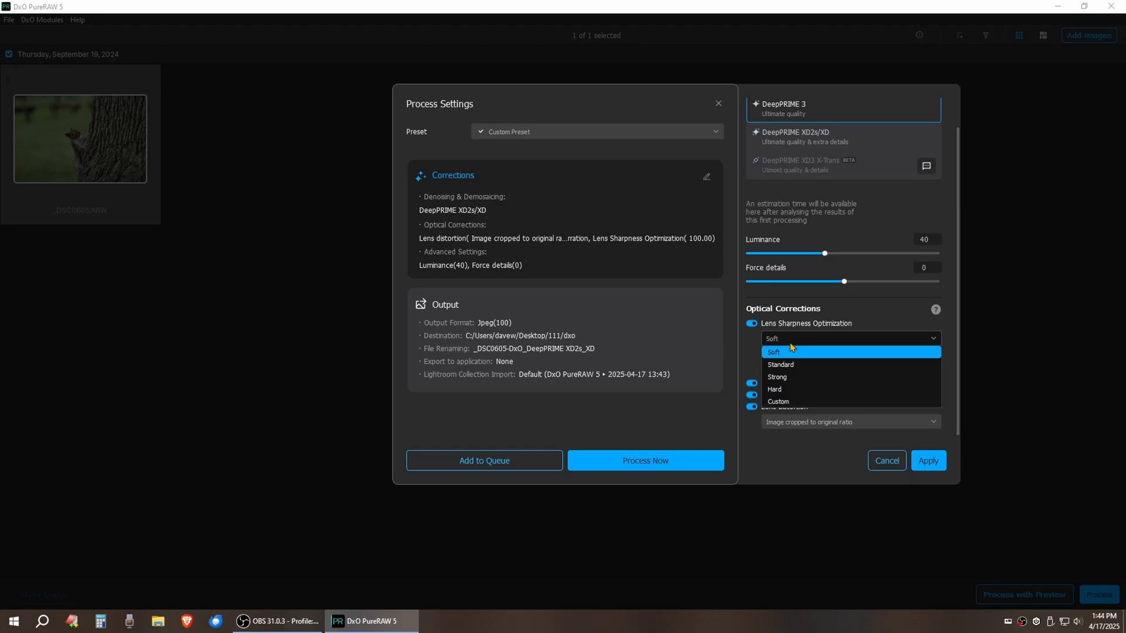
{"action": "left_click", "coordinate": [792, 379]}
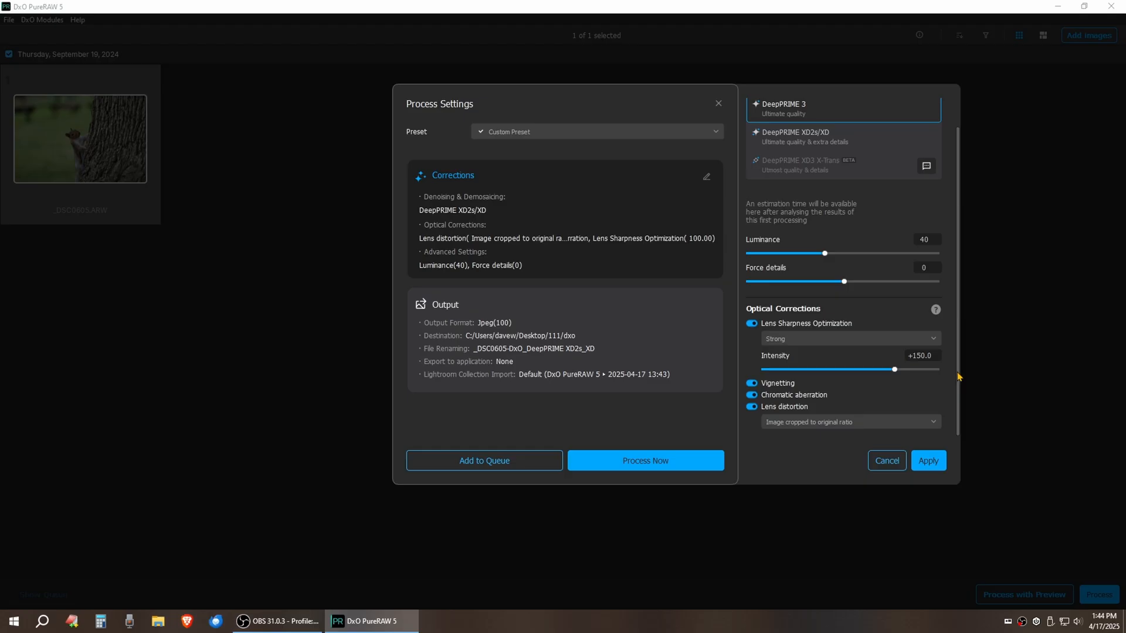
{"action": "left_click", "coordinate": [792, 340]}
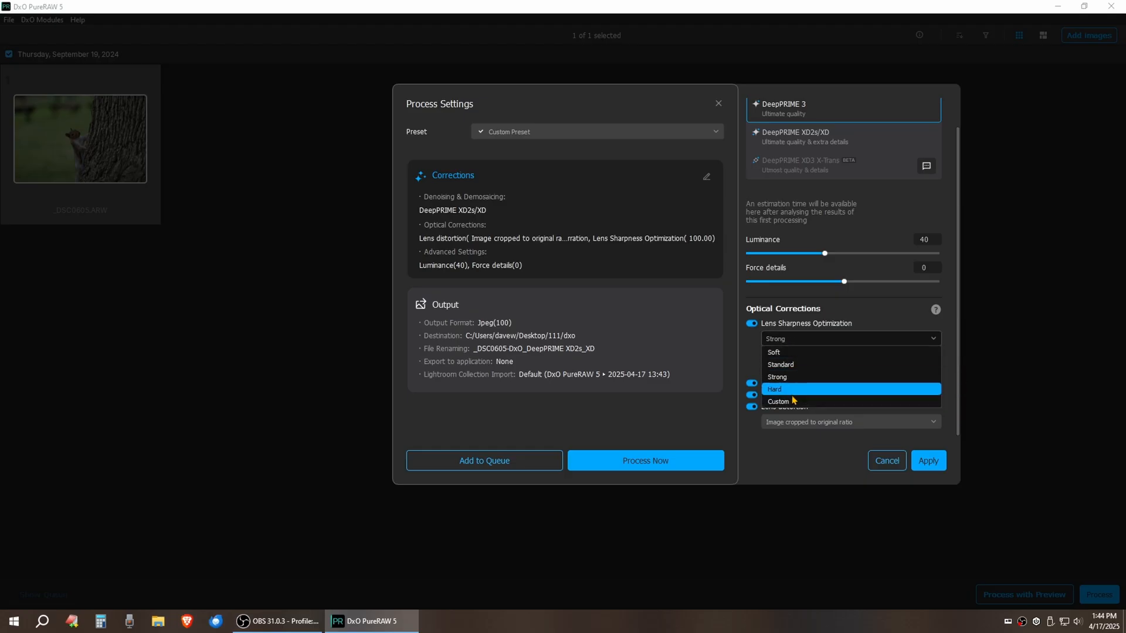
{"action": "left_click", "coordinate": [792, 398]}
{"action": "left_click", "coordinate": [792, 339]}
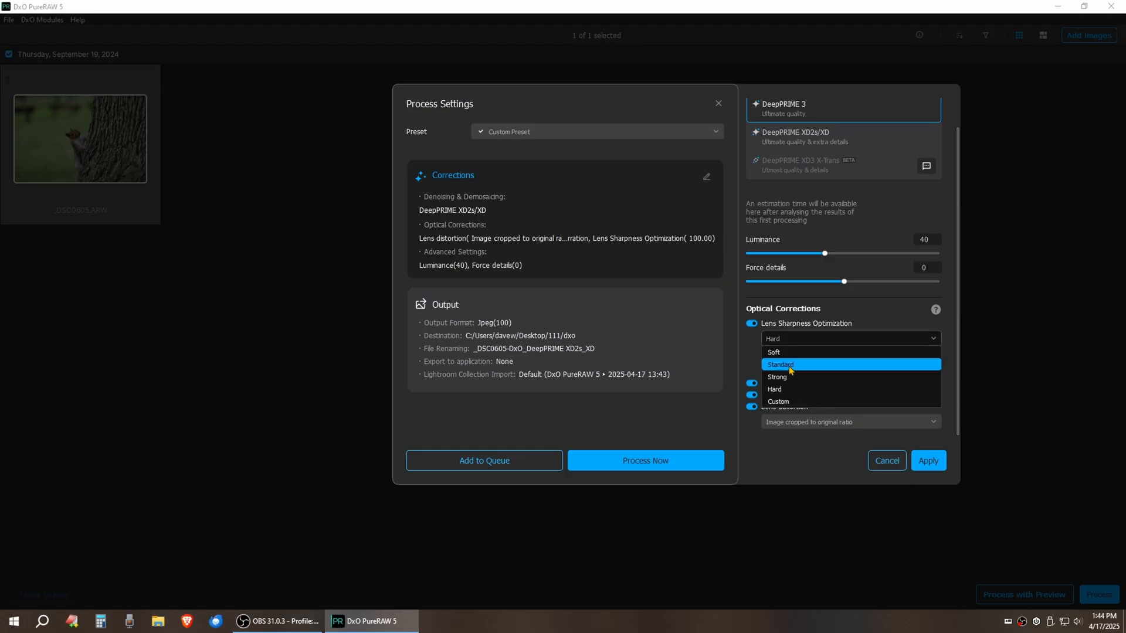
{"action": "left_click", "coordinate": [792, 364]}
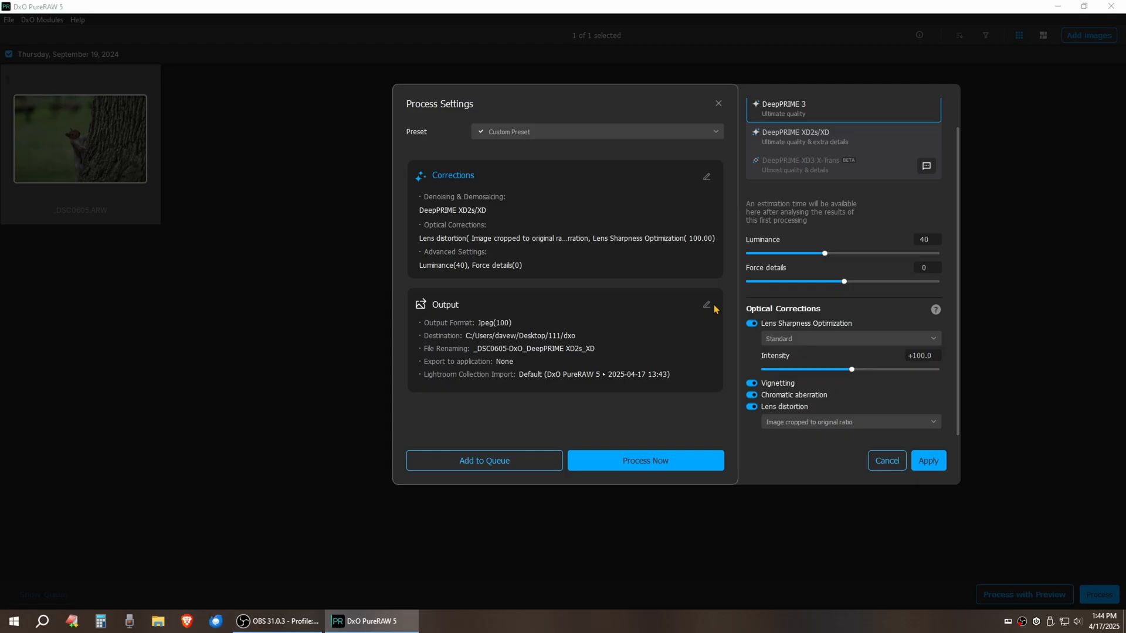
Set the output destination folder to Desktop\111\dxo
{"action": "left_click", "coordinate": [707, 306]}
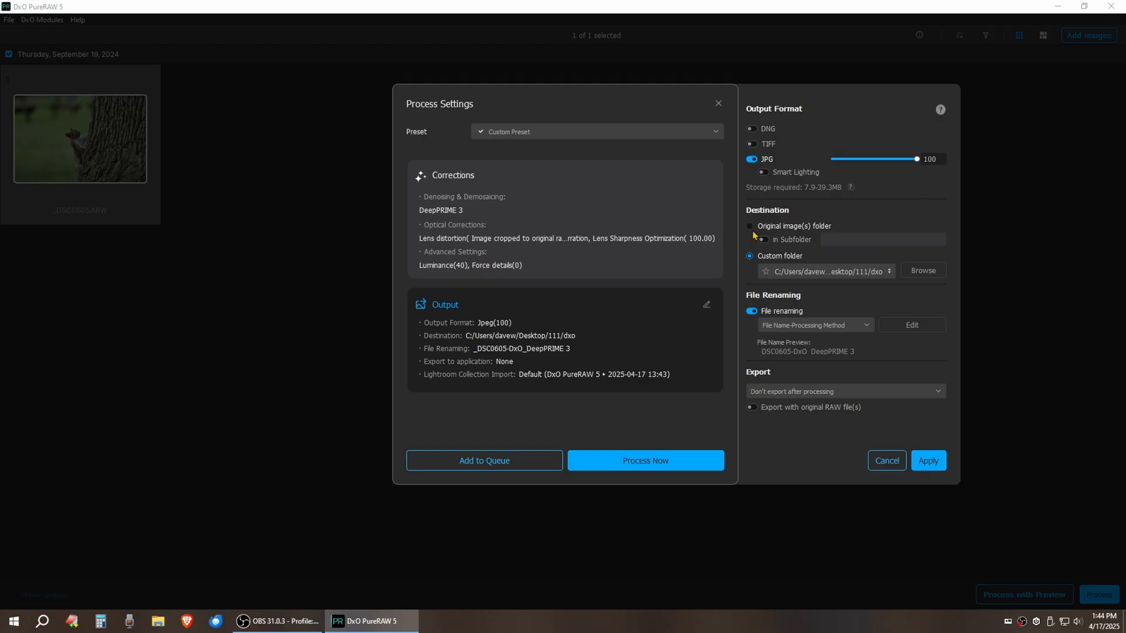
{"action": "left_click", "coordinate": [915, 272]}
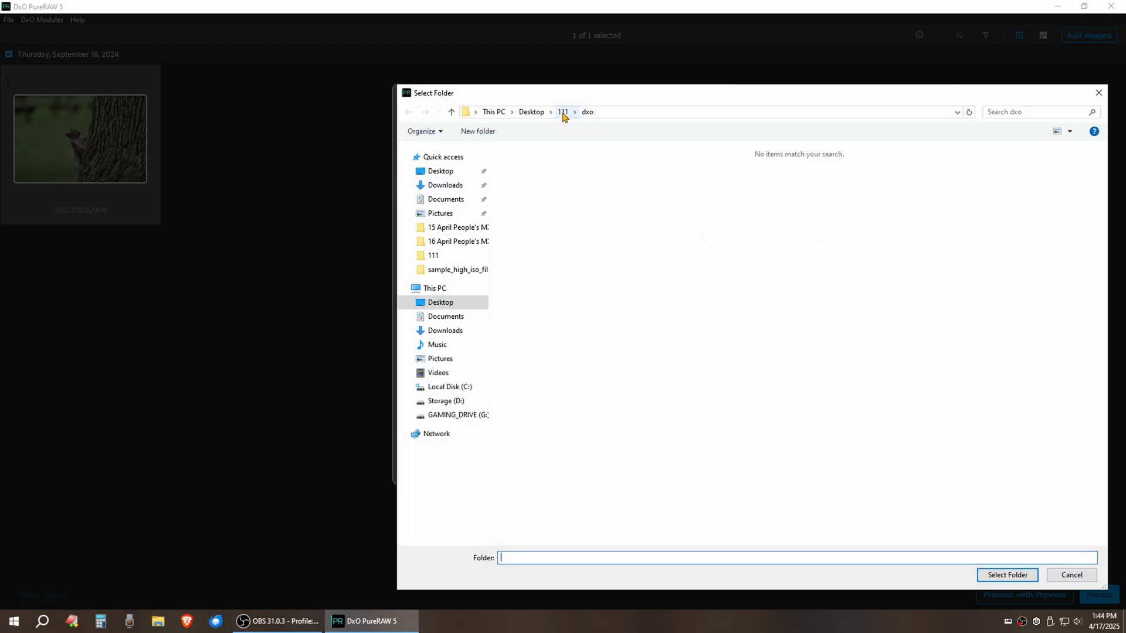
{"action": "left_click", "coordinate": [585, 116]}
{"action": "left_click", "coordinate": [1003, 578]}
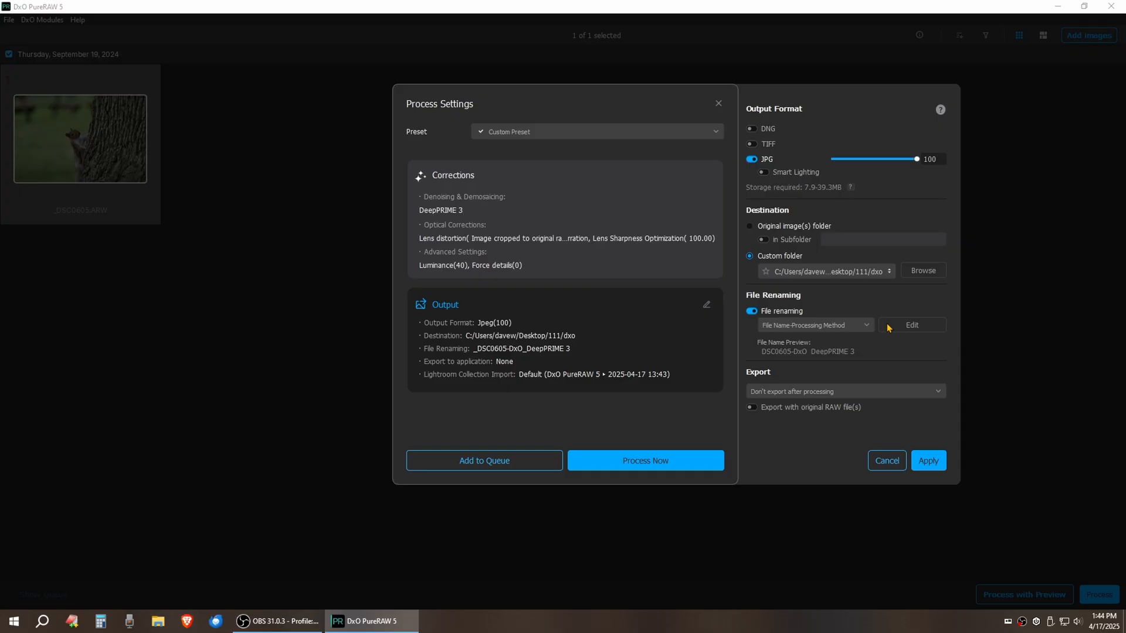
Keep File Name-Processing Method naming and Don't export, then return to Corrections
{"action": "left_click", "coordinate": [868, 326]}
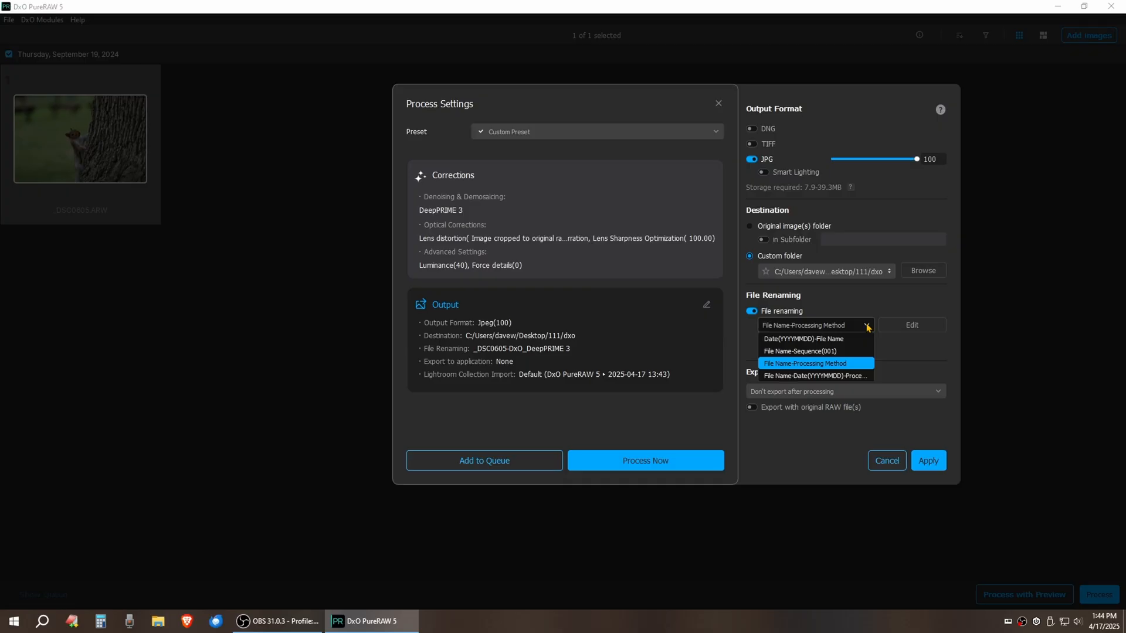
{"action": "left_click", "coordinate": [868, 326]}
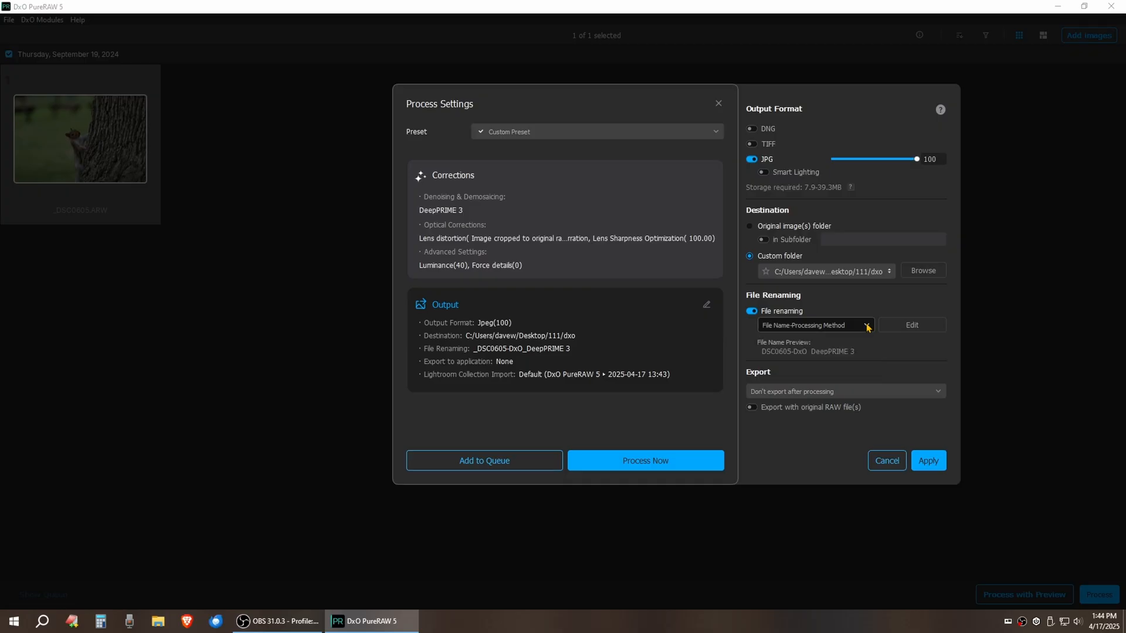
{"action": "left_click", "coordinate": [867, 393]}
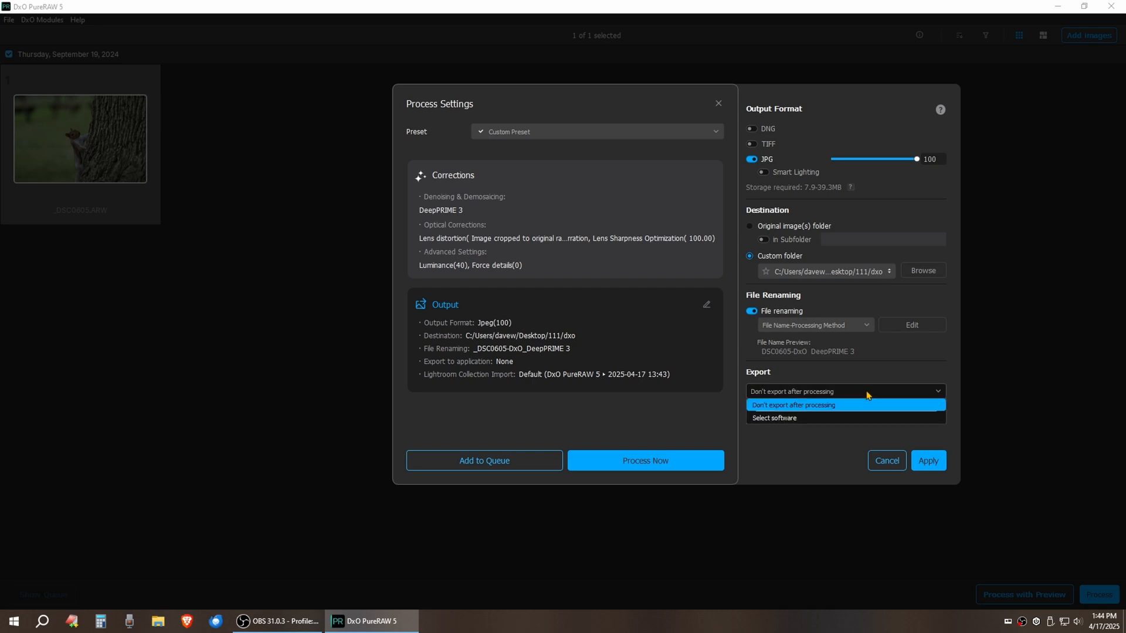
{"action": "left_click", "coordinate": [764, 407]}
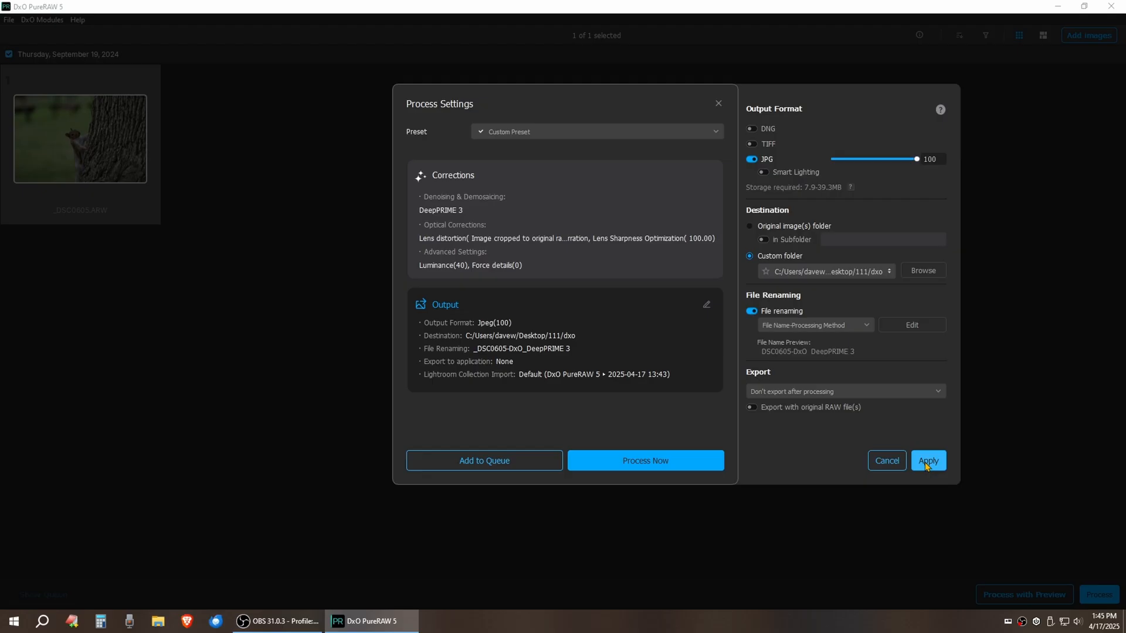
{"action": "left_click", "coordinate": [707, 178]}
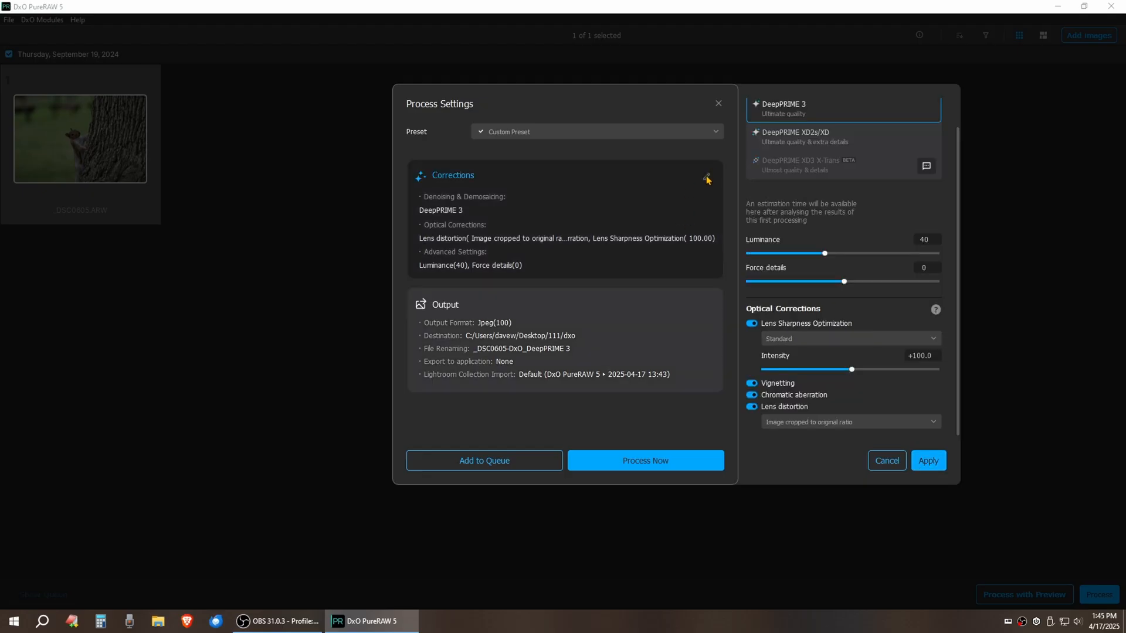
Apply the DeepPRIME 3 settings and process the squirrel RAW to JPG
{"action": "left_click", "coordinate": [927, 461]}
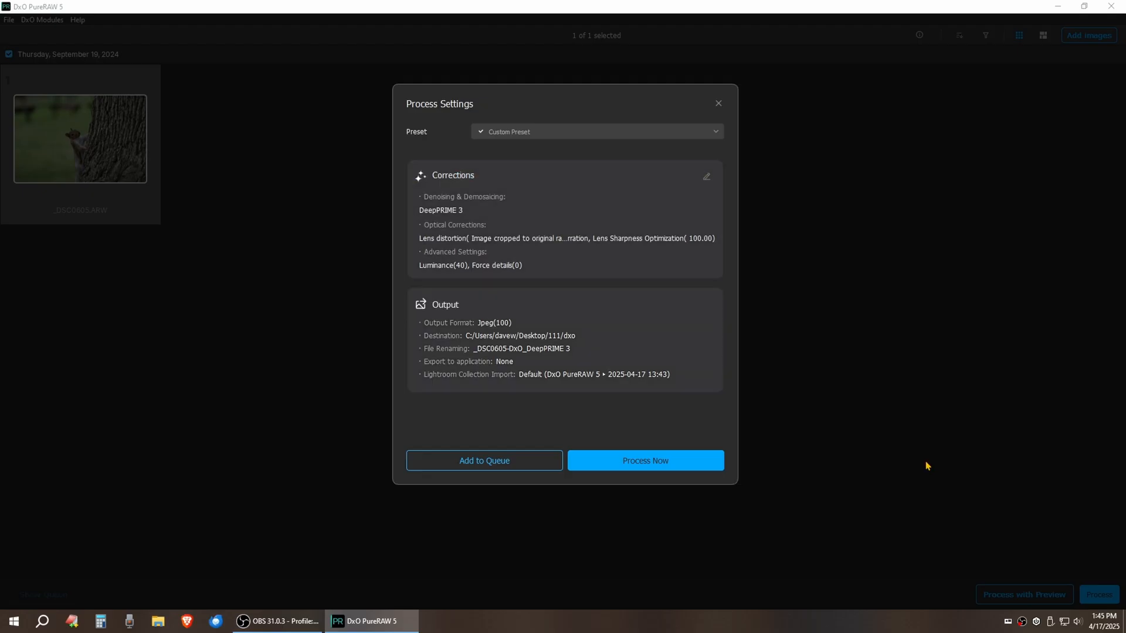
{"action": "left_click", "coordinate": [715, 469]}
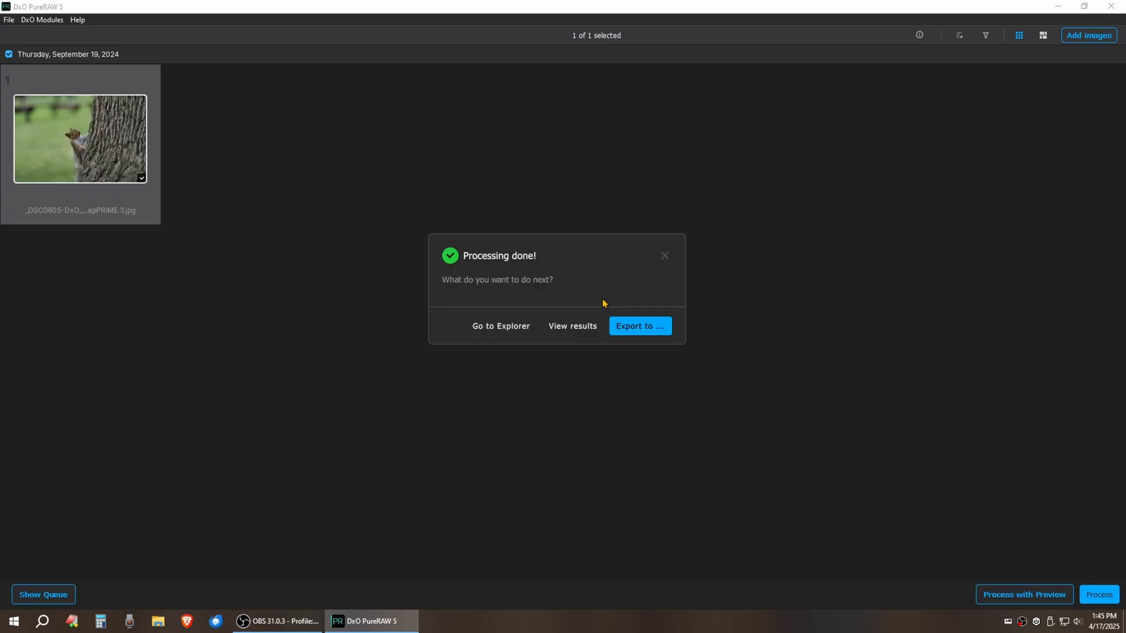
Dismiss the done message, remove the squirrel photo from the lightbox, and exit PureRAW
{"action": "left_click", "coordinate": [666, 260]}
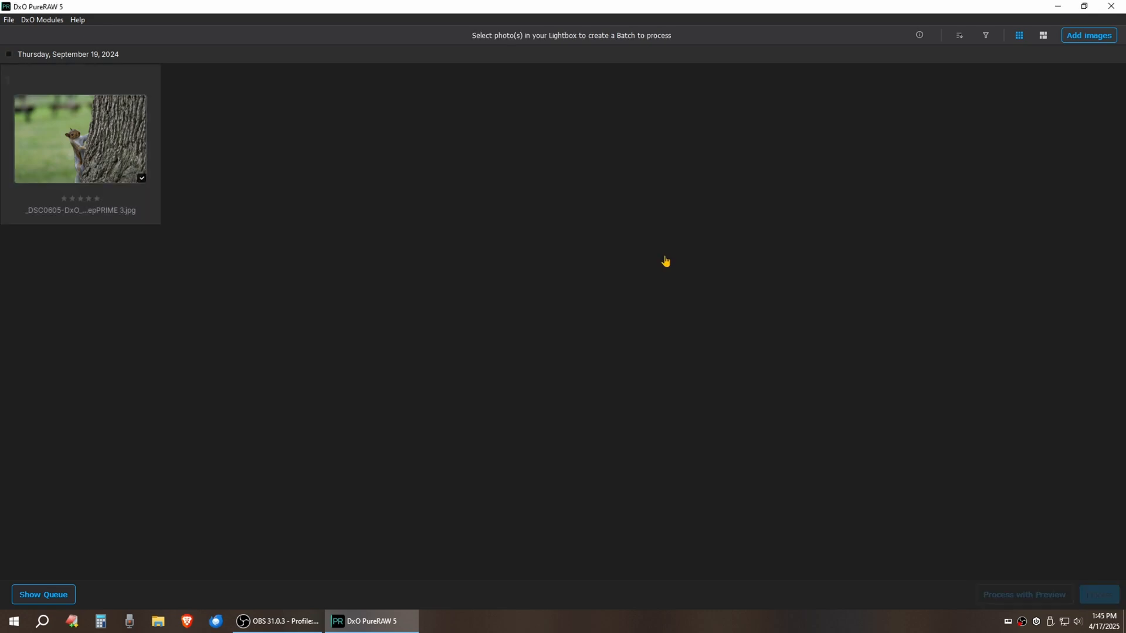
{"action": "right_click", "coordinate": [67, 170]}
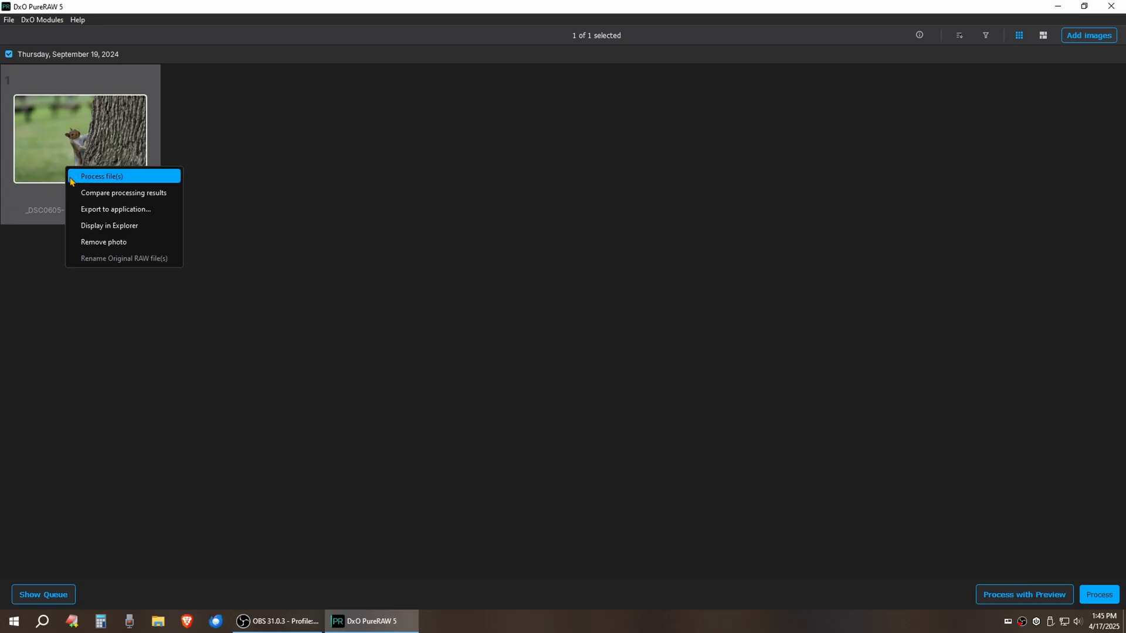
{"action": "left_click", "coordinate": [94, 243]}
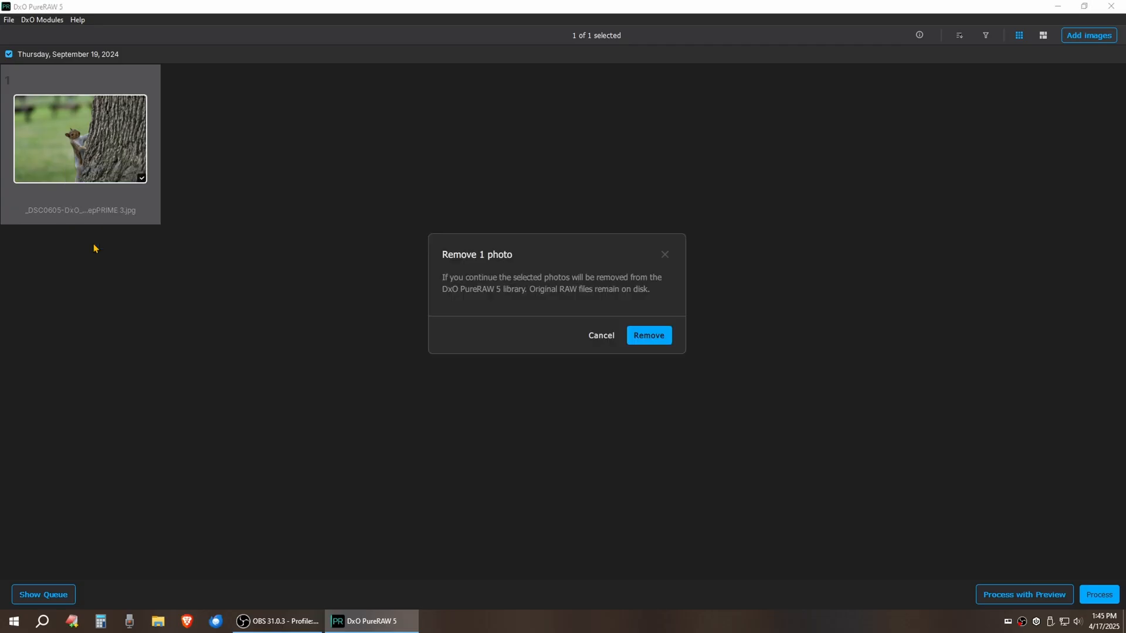
{"action": "left_click", "coordinate": [636, 337]}
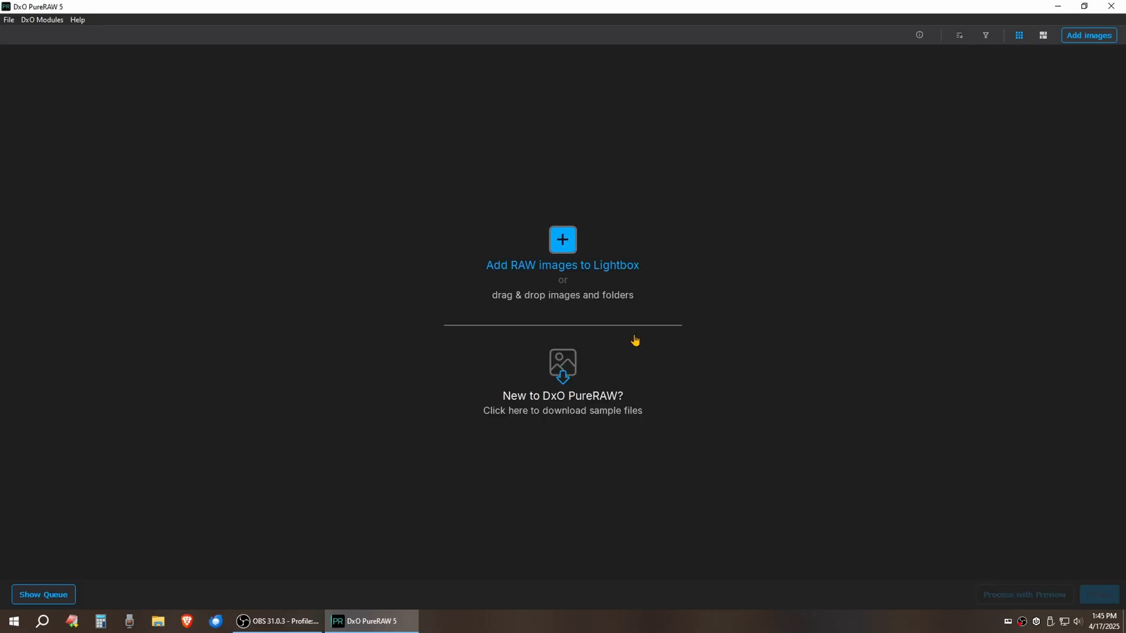
{"action": "left_click", "coordinate": [9, 20]}
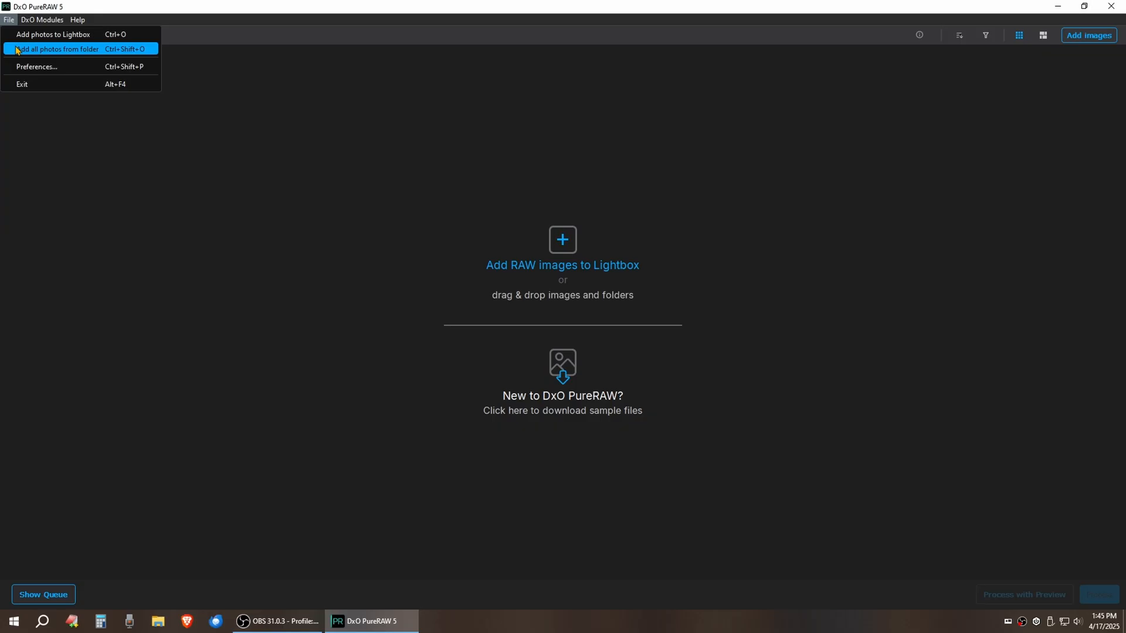
{"action": "left_click", "coordinate": [24, 85]}
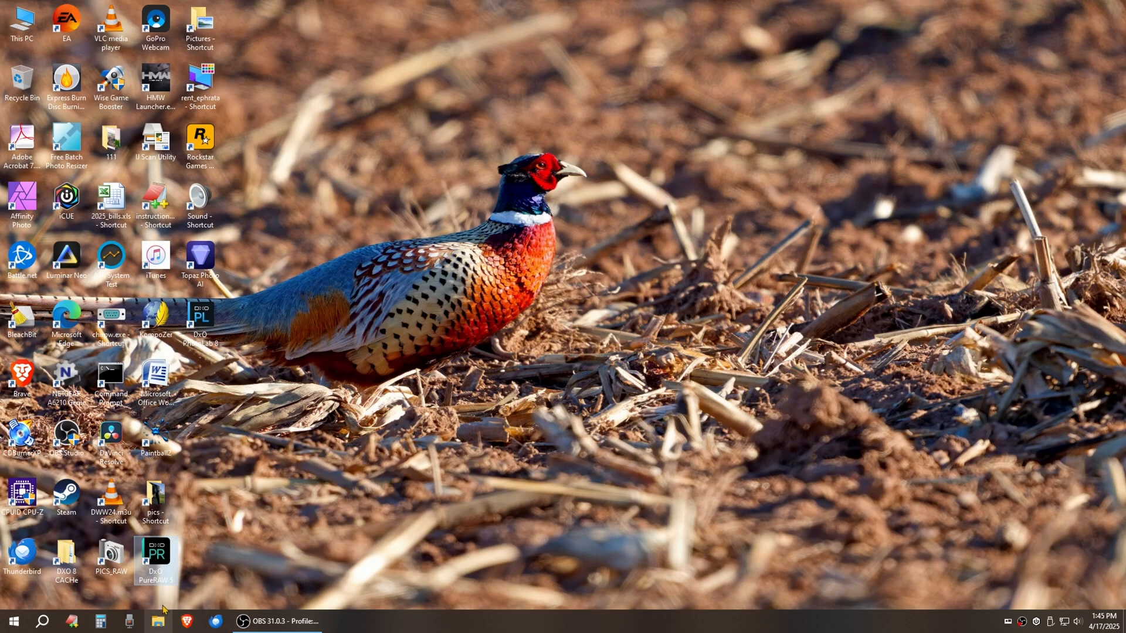
Open _DSC0605.ARW from the 111 folder in the Photos viewer
{"action": "double_click", "coordinate": [111, 141]}
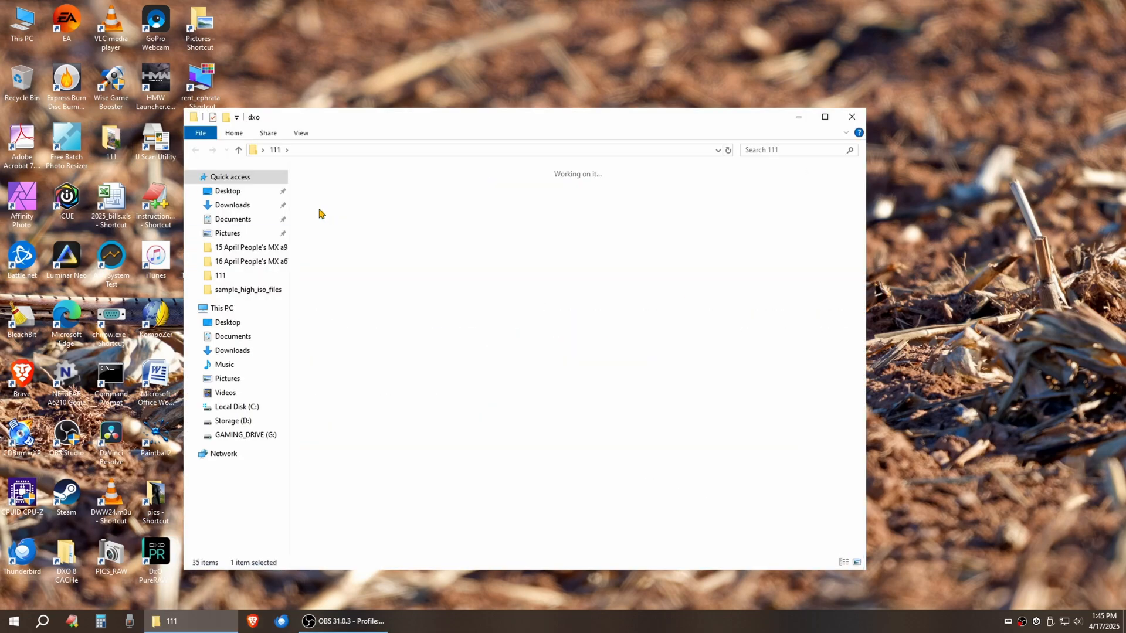
{"action": "left_click", "coordinate": [324, 203]}
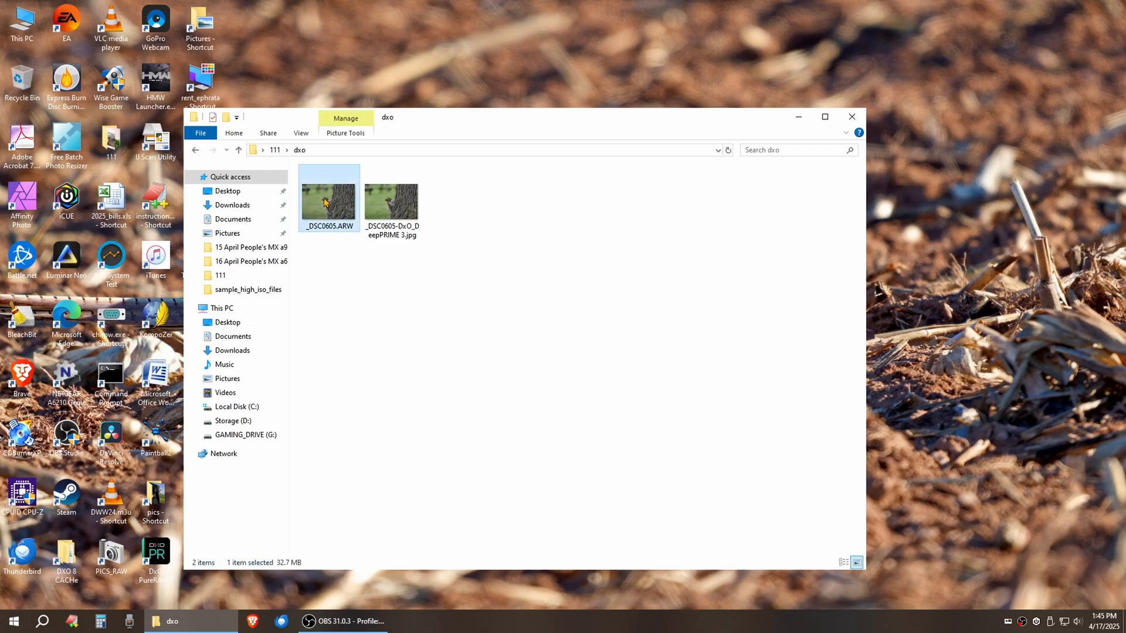
{"action": "double_click", "coordinate": [324, 202]}
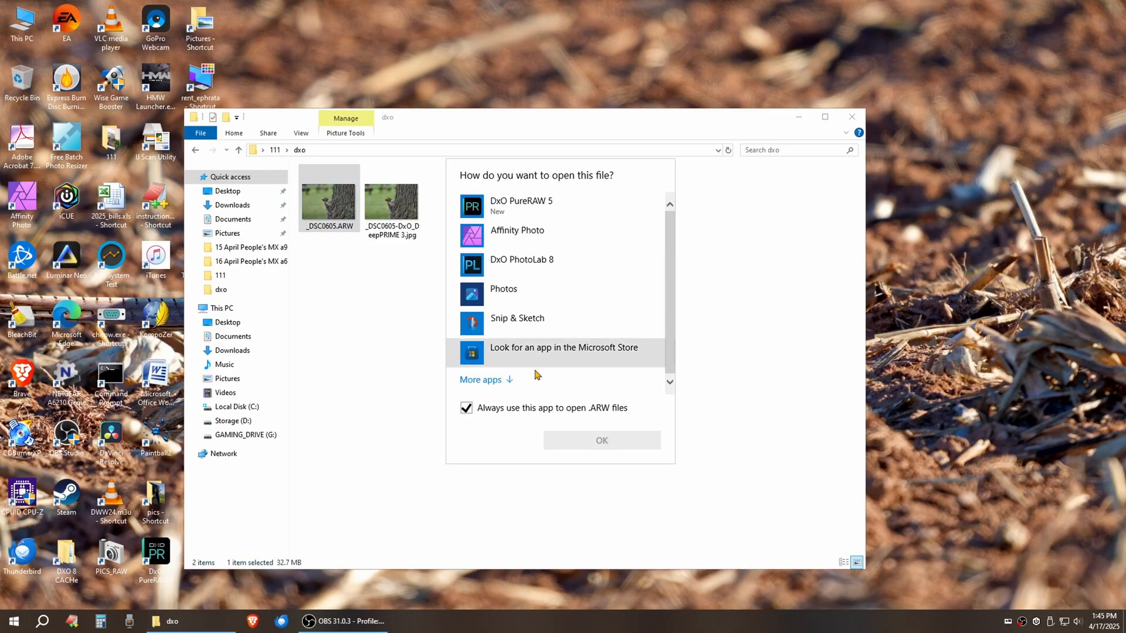
{"action": "left_click", "coordinate": [744, 285]}
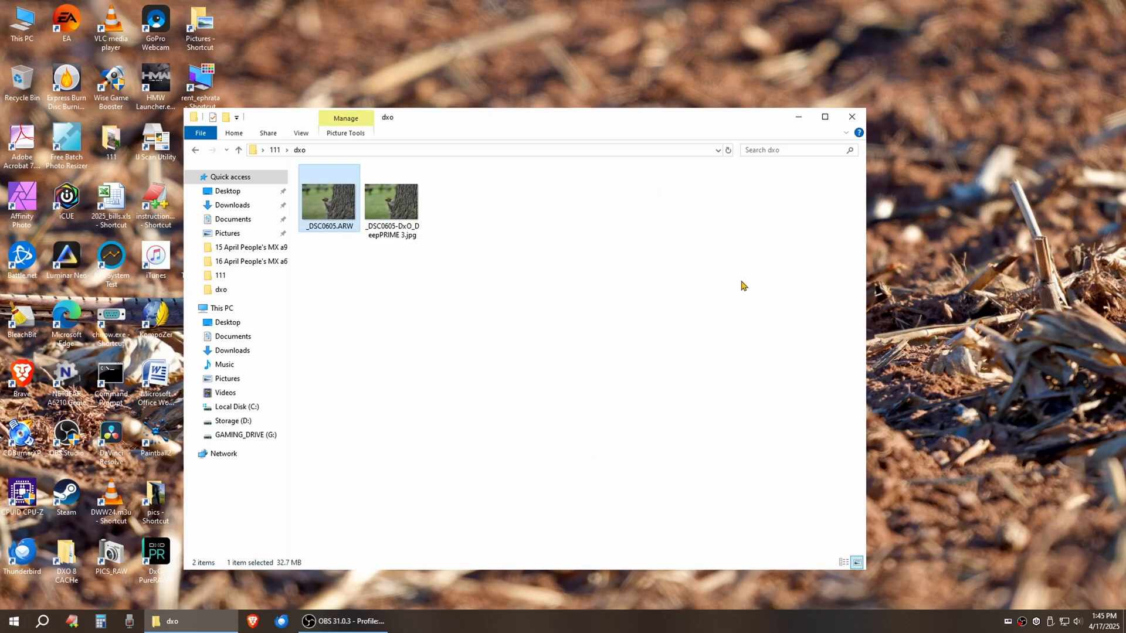
{"action": "right_click", "coordinate": [336, 228]}
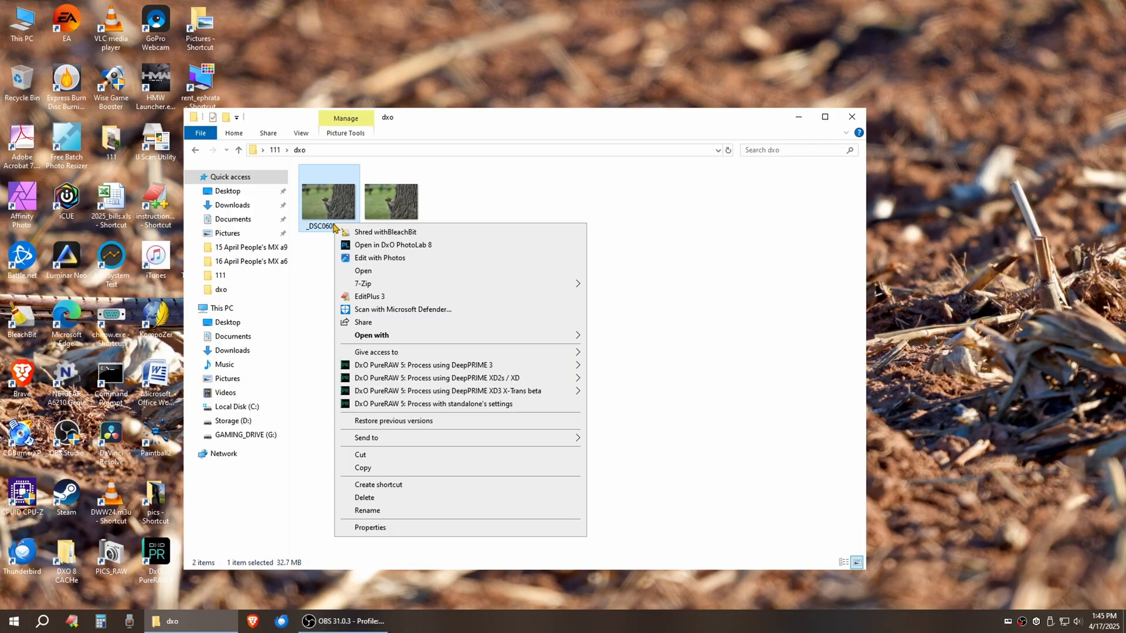
{"action": "left_click", "coordinate": [362, 271]}
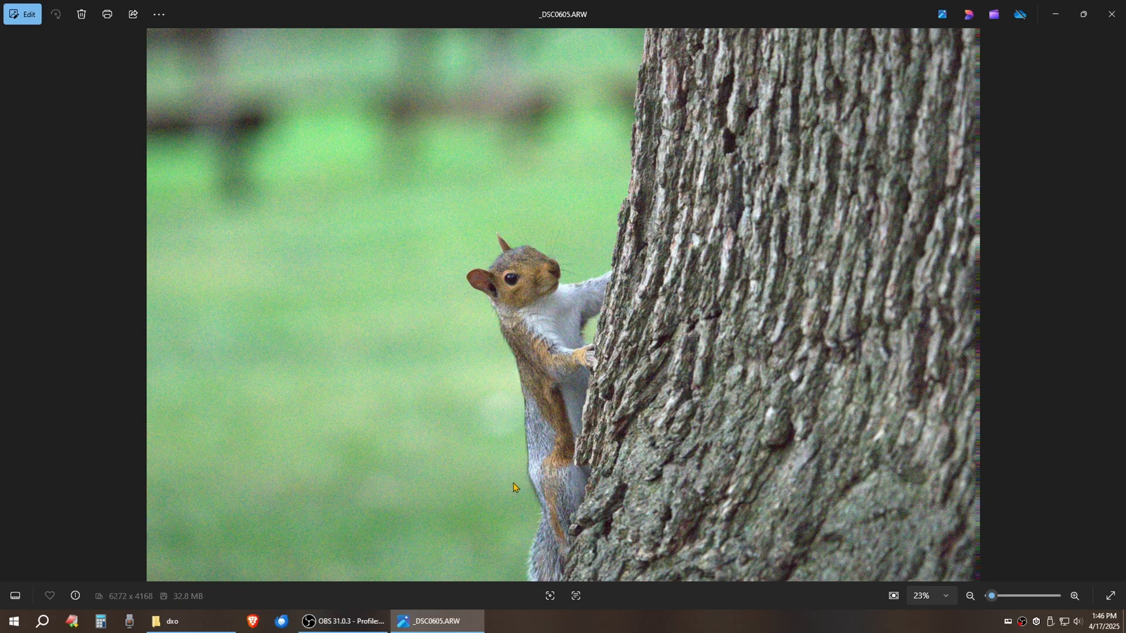
Flip between _DSC0605.ARW and the DeepPRIME 3 JPG several times, then close Photos
{"action": "key", "text": "Right"}
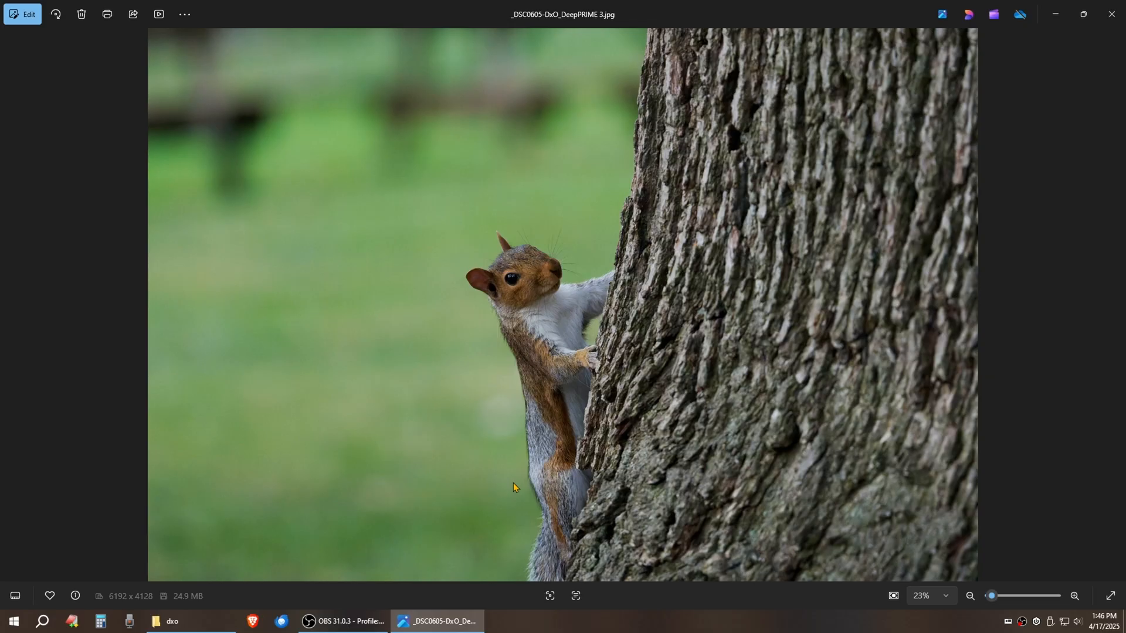
{"action": "key", "text": "Right"}
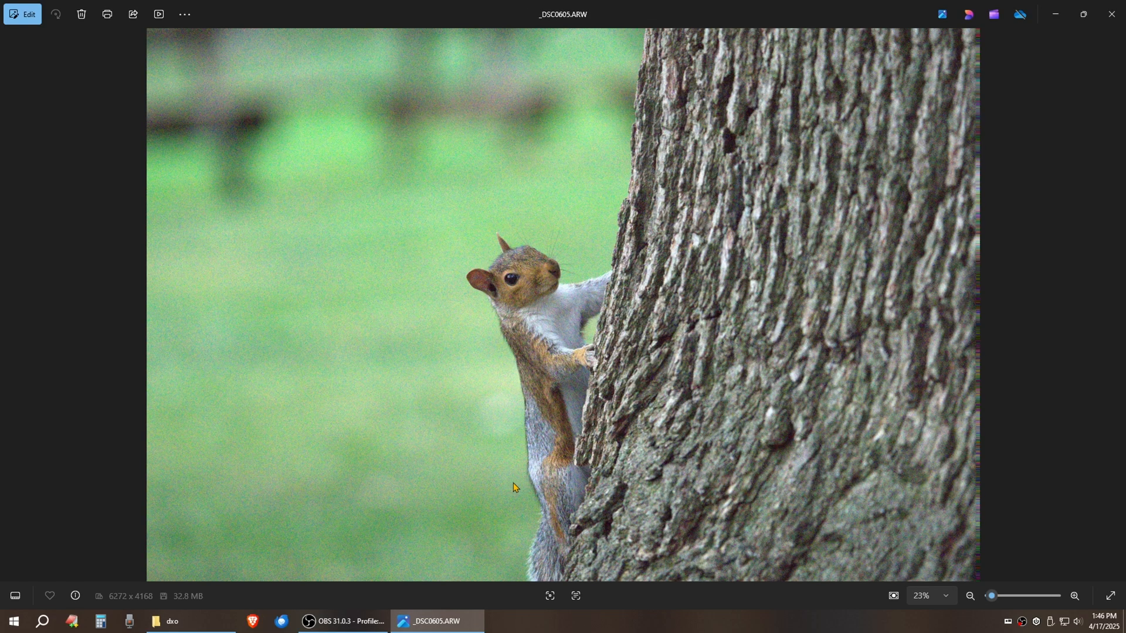
{"action": "key", "text": "Left"}
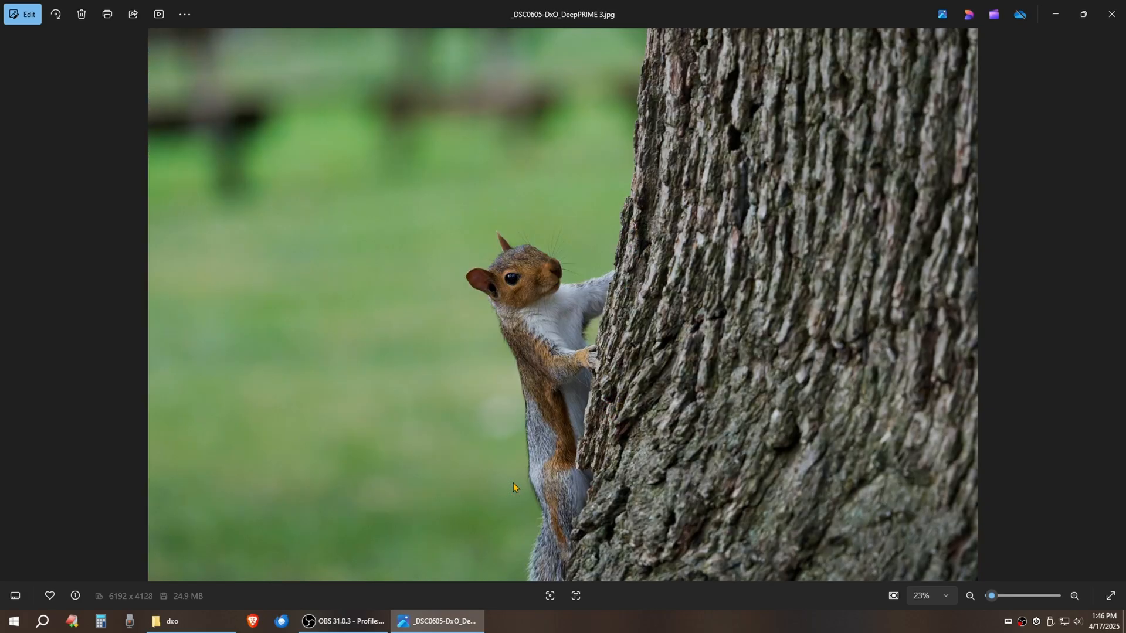
{"action": "key", "text": "Right"}
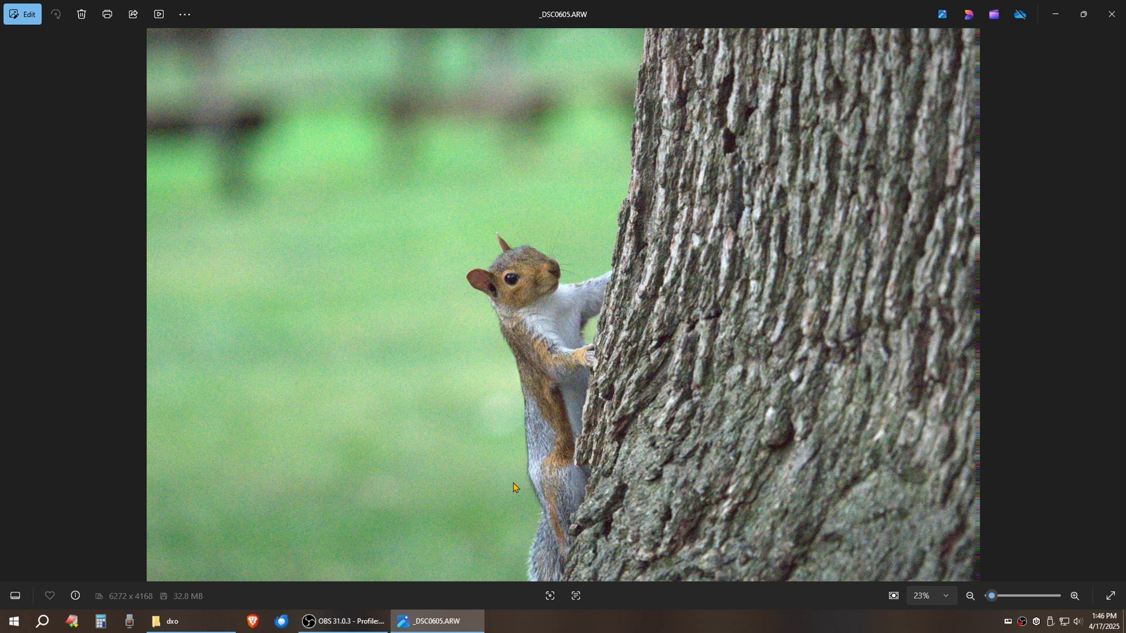
{"action": "key", "text": "Left"}
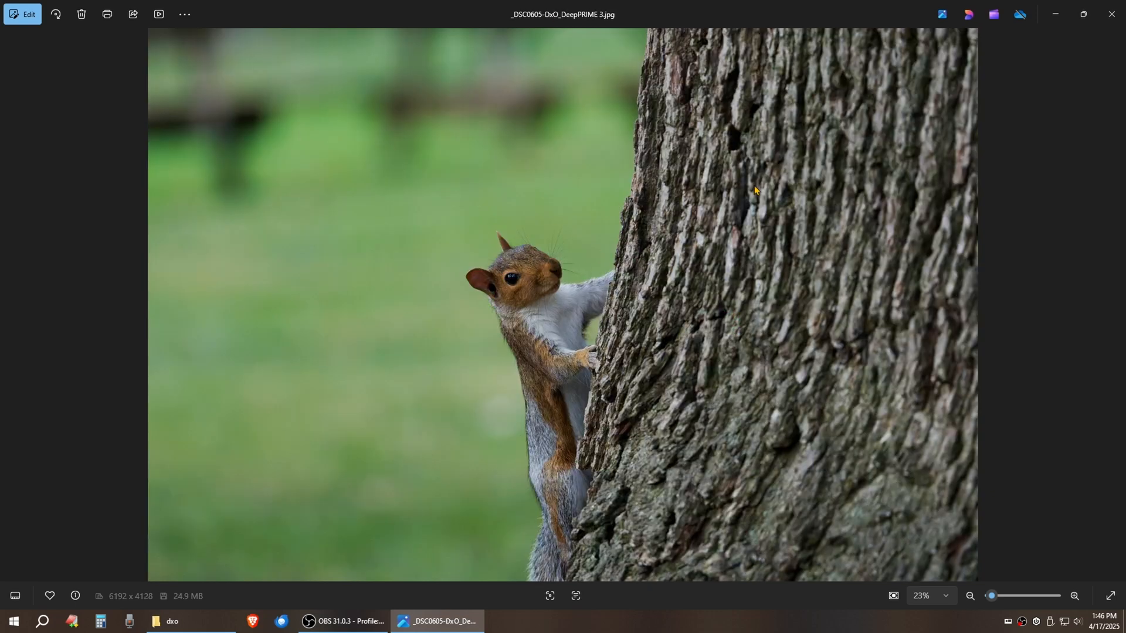
{"action": "left_click", "coordinate": [1114, 20]}
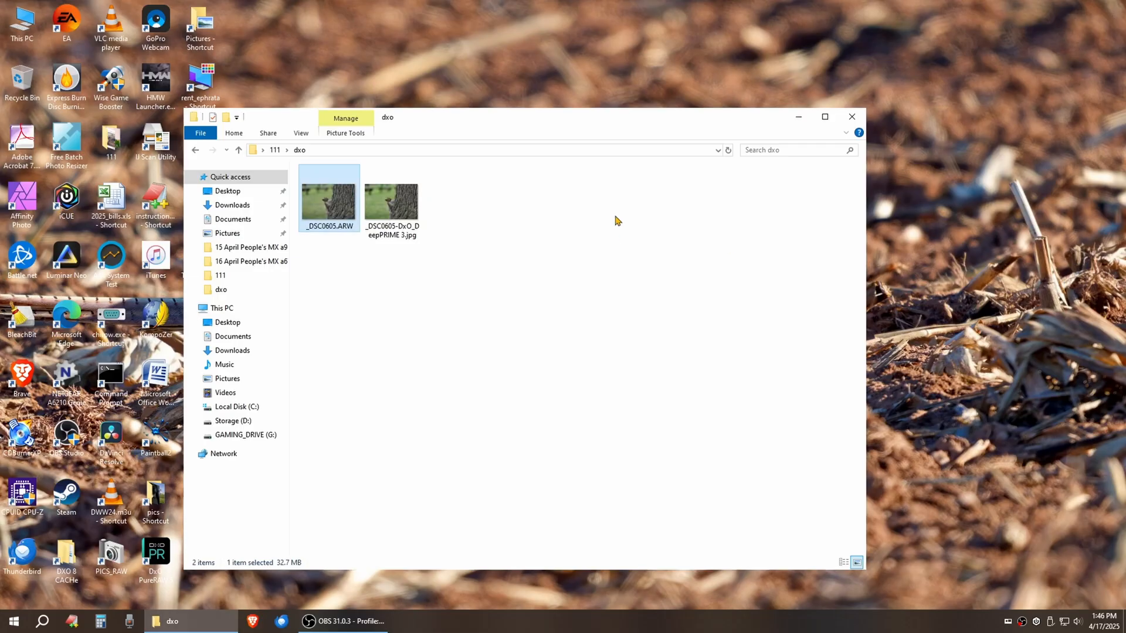
Open _DSC0605.ARW in DxO PhotoLab 8
{"action": "left_click", "coordinate": [493, 340]}
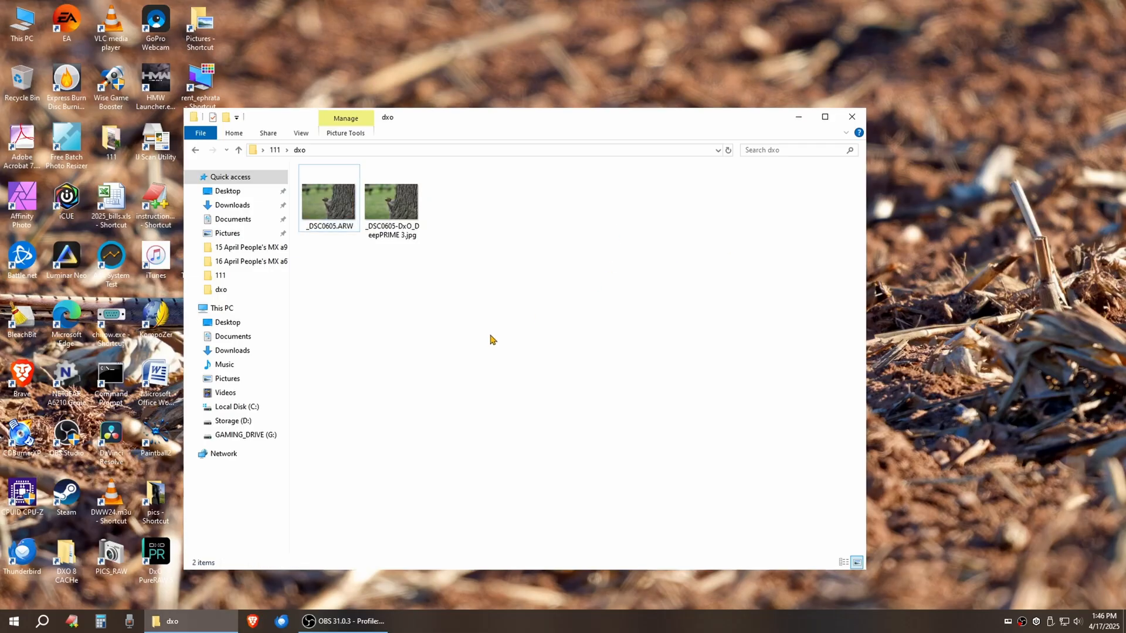
{"action": "left_click", "coordinate": [320, 224]}
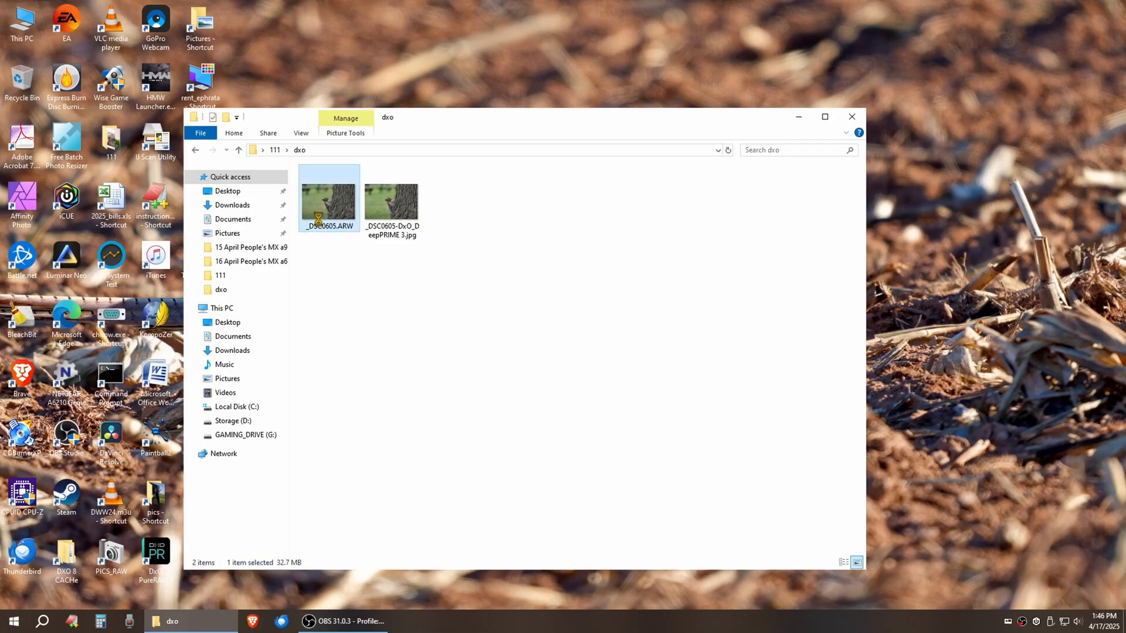
{"action": "right_click", "coordinate": [320, 223]}
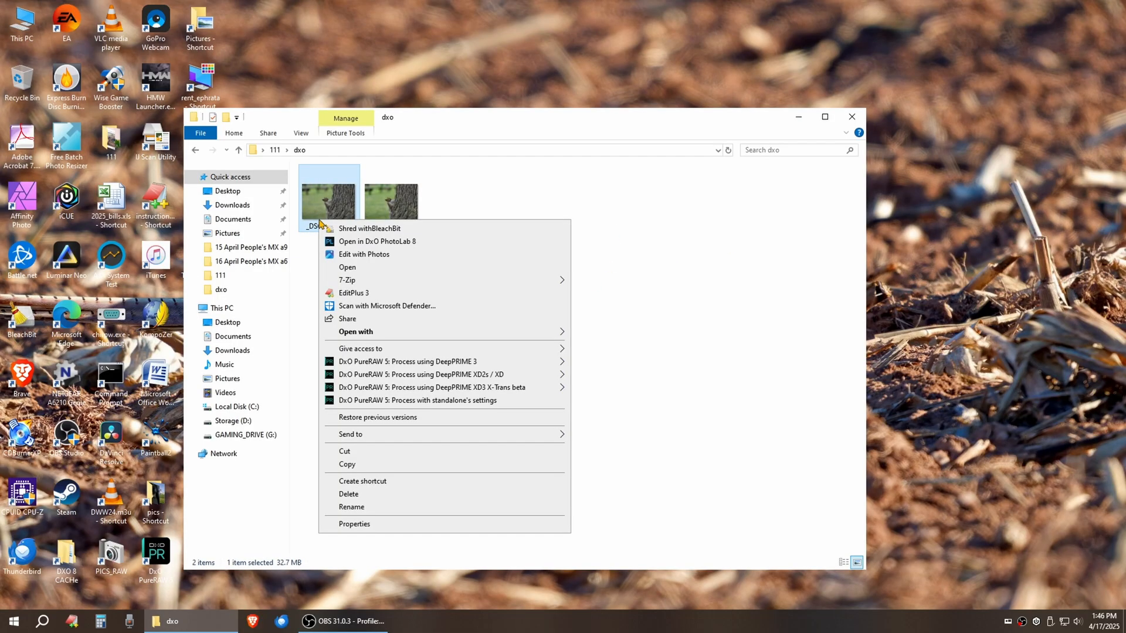
{"action": "left_click", "coordinate": [423, 243]}
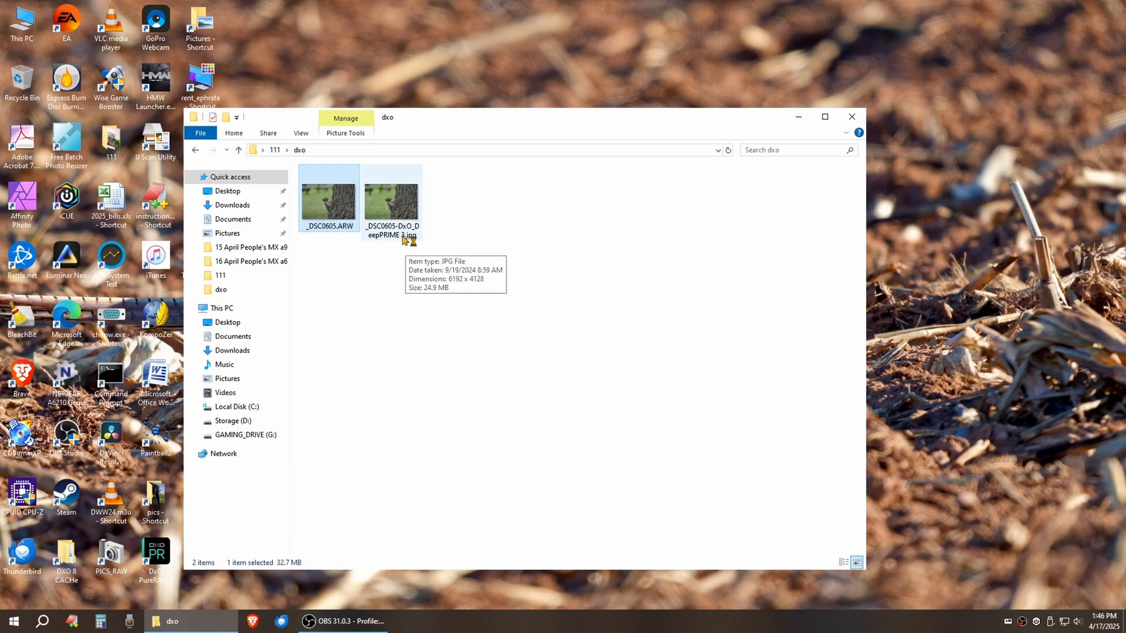
Rename the DeepPRIME 3 JPG to 33333333.jpg
{"action": "right_click", "coordinate": [404, 236]}
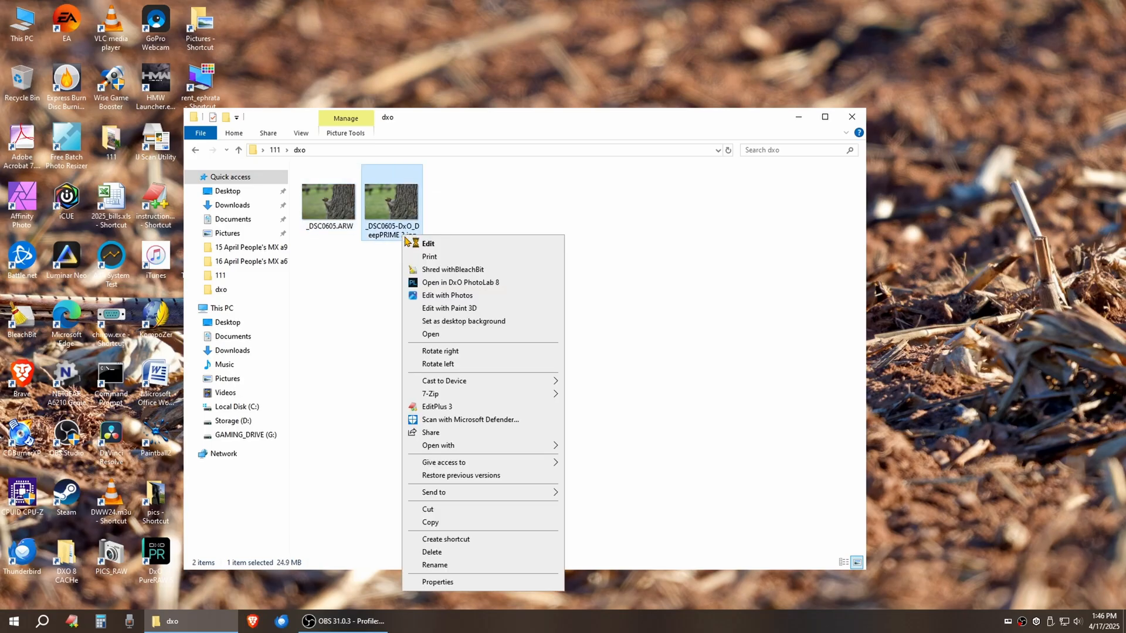
{"action": "left_click", "coordinate": [435, 565]}
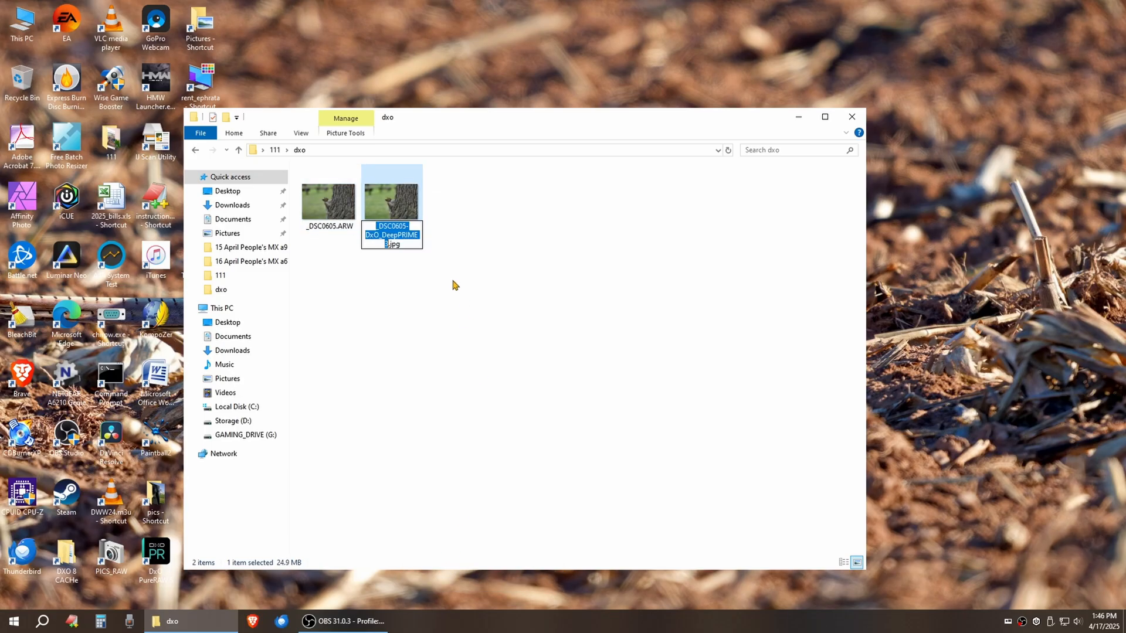
{"action": "type", "text": "33333333"}
{"action": "left_click", "coordinate": [540, 257]}
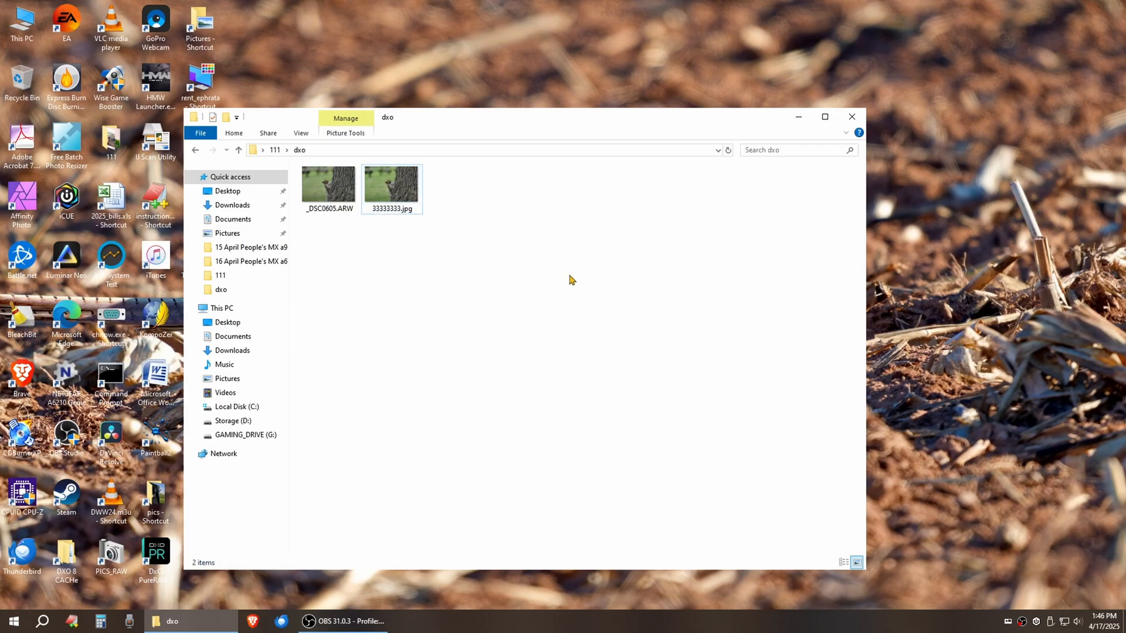
Maximize PhotoLab in the Customize workspace, view 33333333.jpg, then load _DSC0605.ARW
{"action": "left_click", "coordinate": [798, 116]}
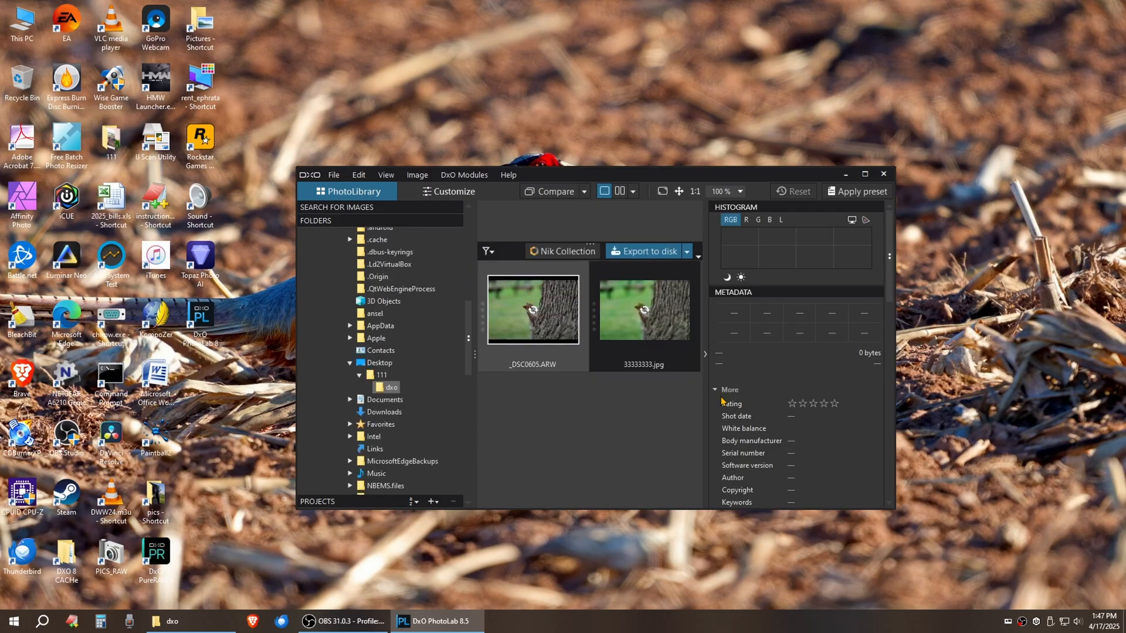
{"action": "left_click", "coordinate": [865, 174]}
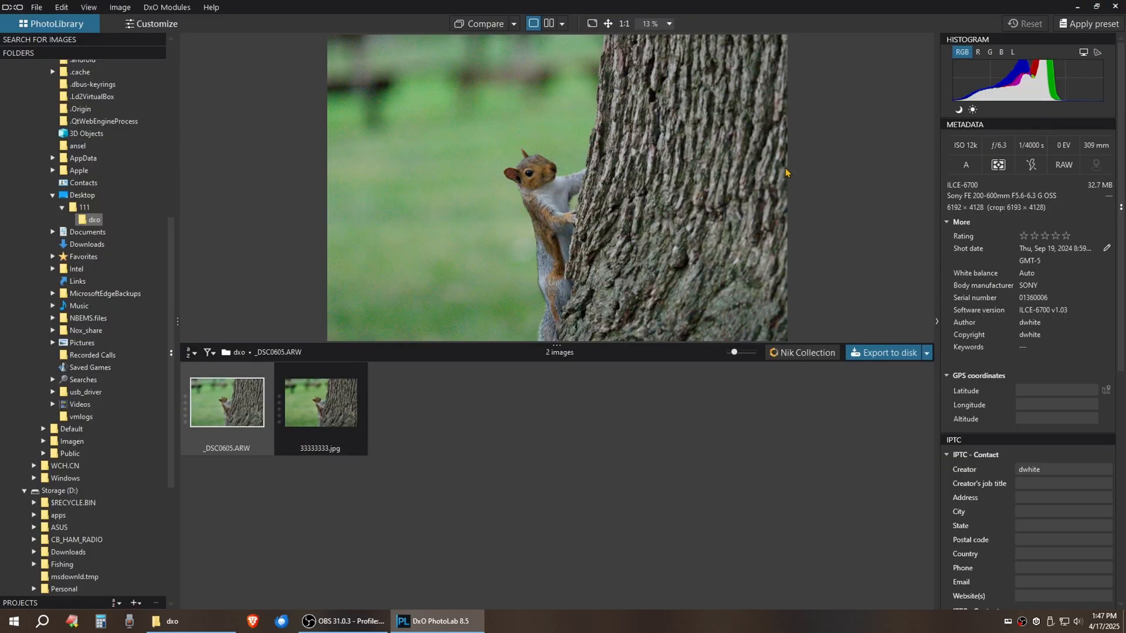
{"action": "left_click", "coordinate": [156, 24]}
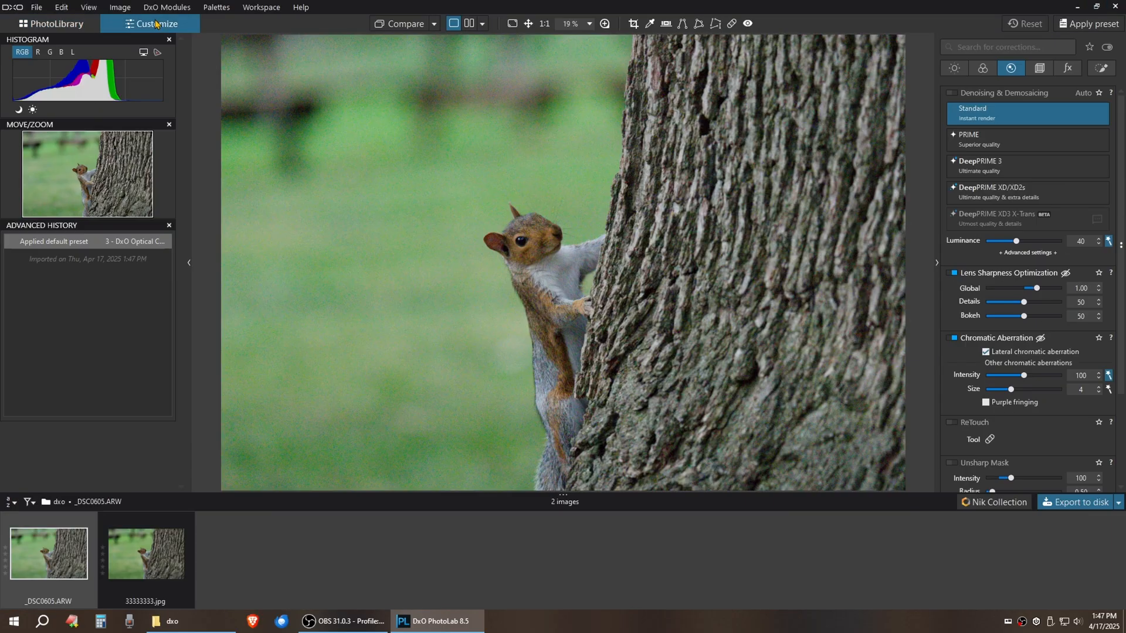
{"action": "left_click", "coordinate": [154, 534]}
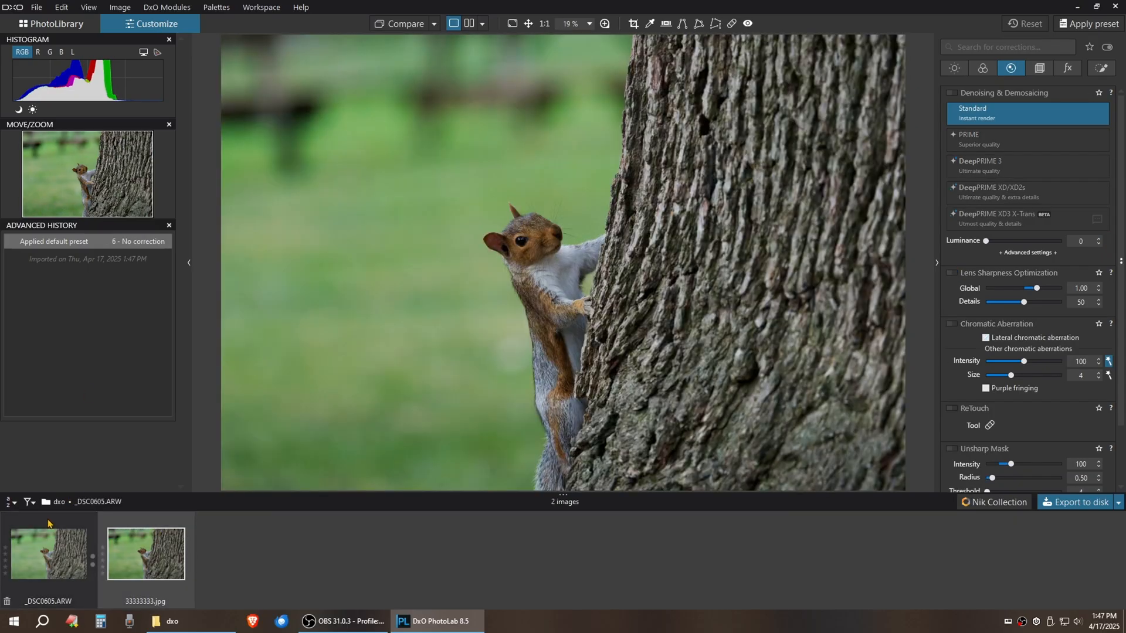
{"action": "left_click", "coordinate": [49, 525]}
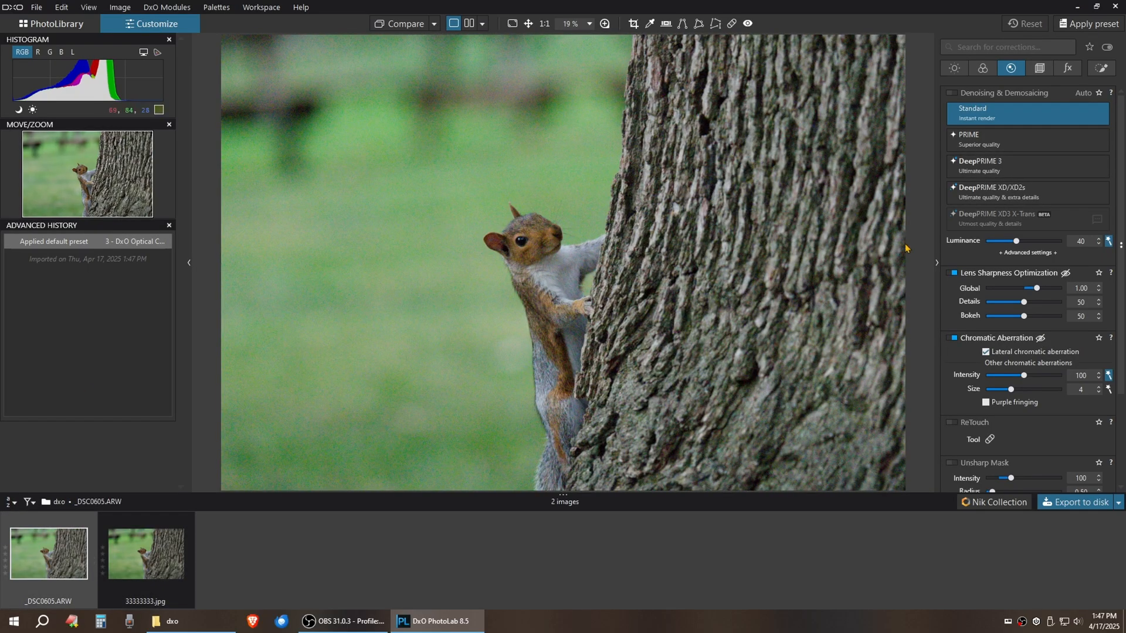
Apply the DW_PRO_NO_WATERMARK preset, set denoising to DeepPRIME 3, and review the Light and Color palettes
{"action": "left_click", "coordinate": [1068, 26]}
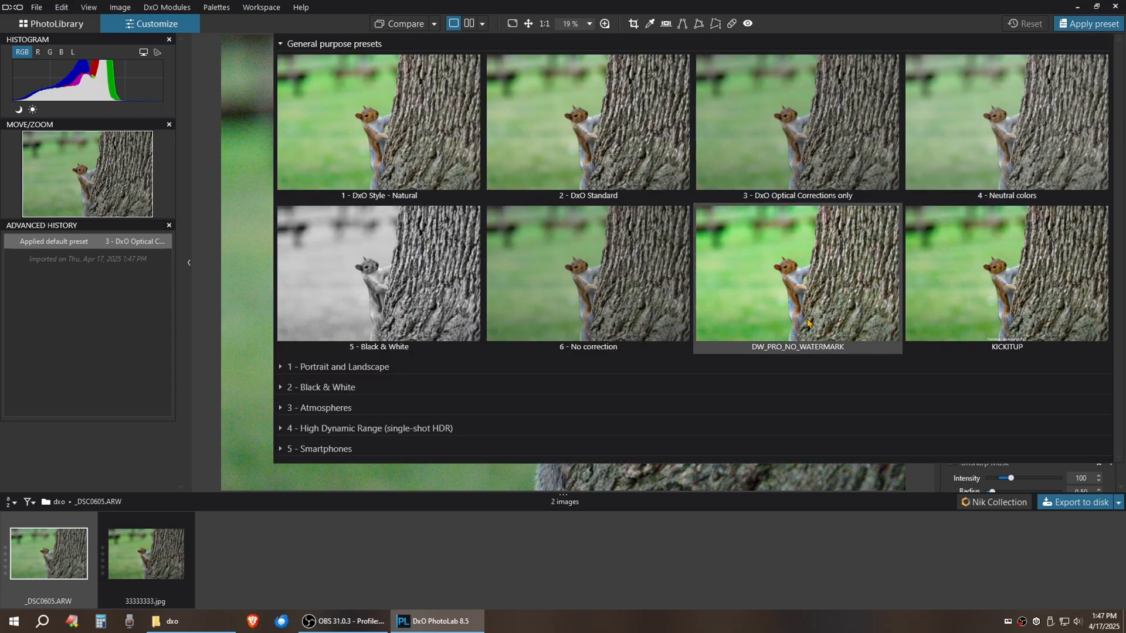
{"action": "left_click", "coordinate": [794, 301]}
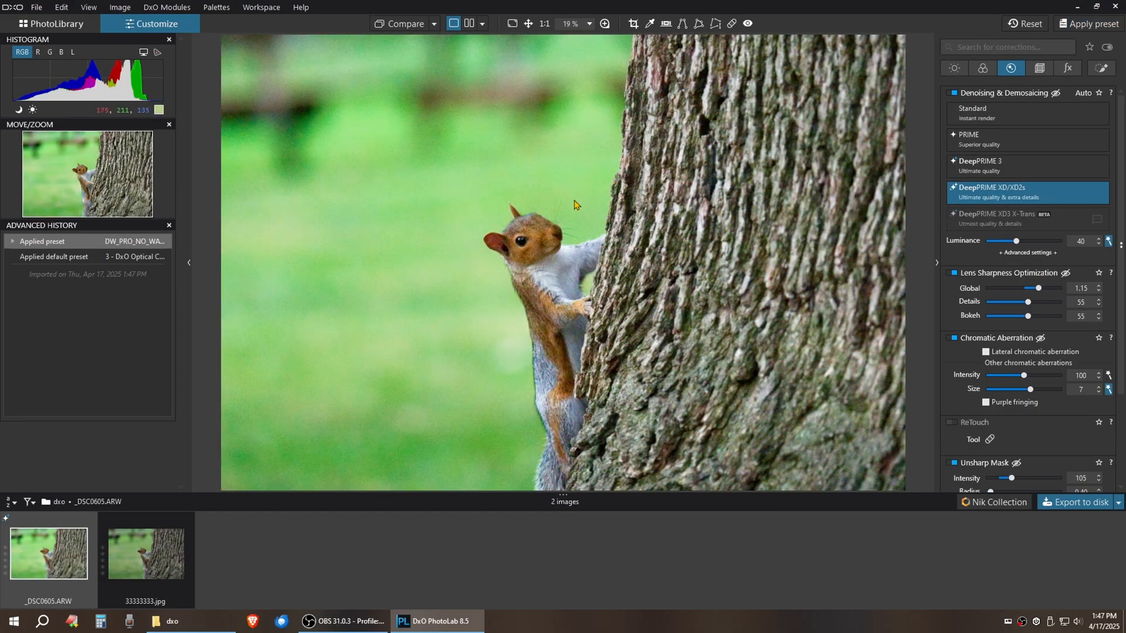
{"action": "left_click", "coordinate": [991, 168]}
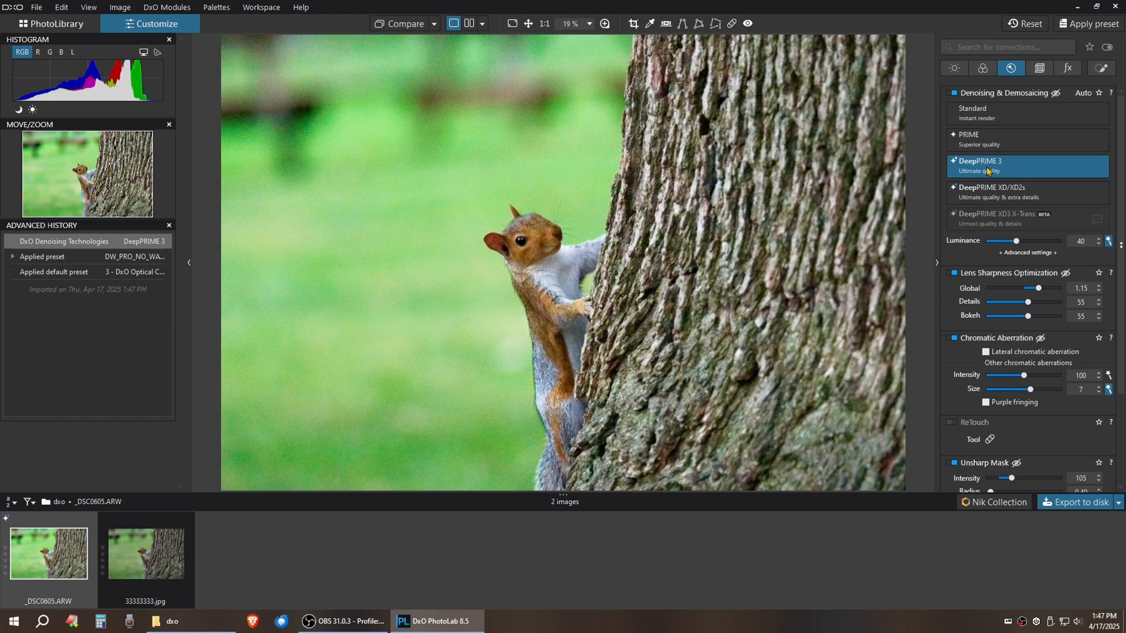
{"action": "left_click", "coordinate": [953, 70]}
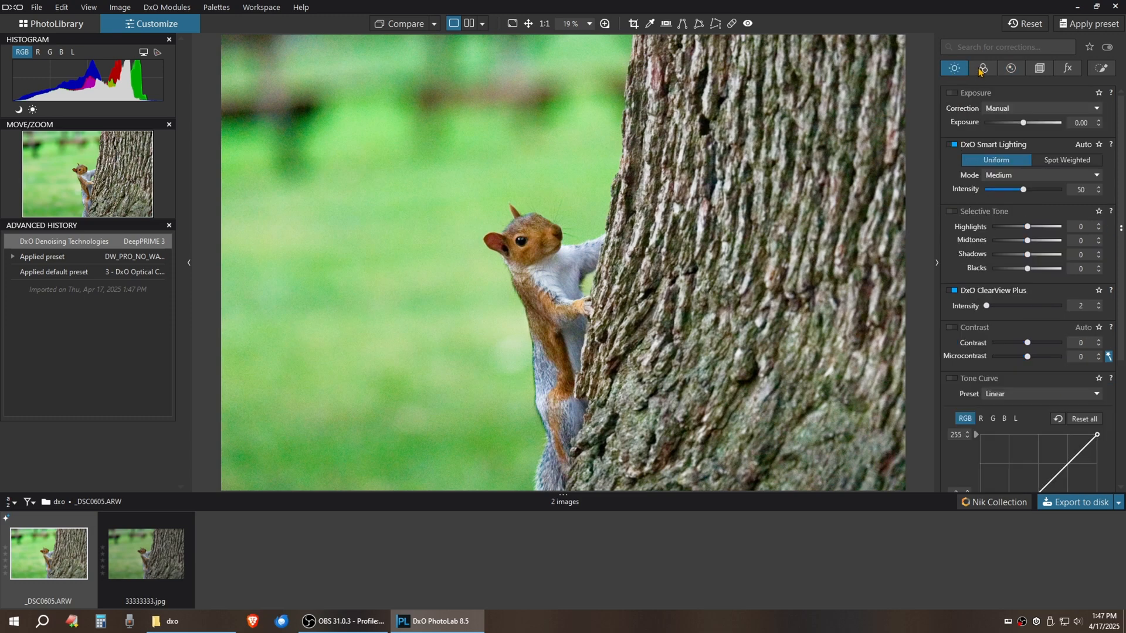
{"action": "left_click", "coordinate": [981, 70]}
{"action": "left_click", "coordinate": [1011, 68]}
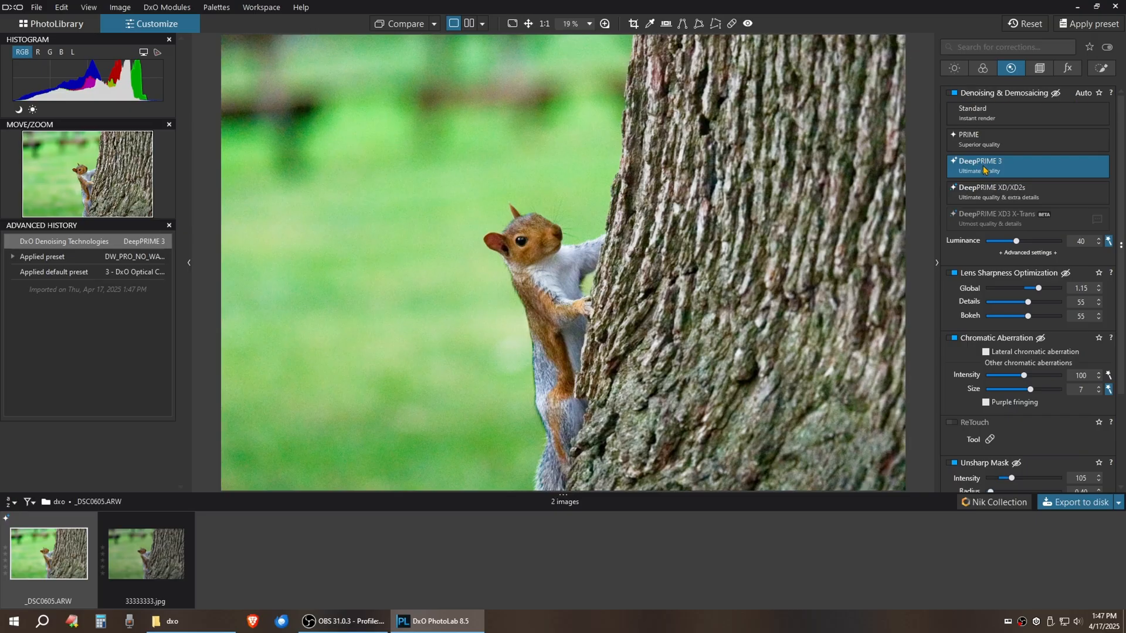
Export the RAW as JPEG to the dxo folder with suffix 99999999
{"action": "left_click", "coordinate": [1063, 506]}
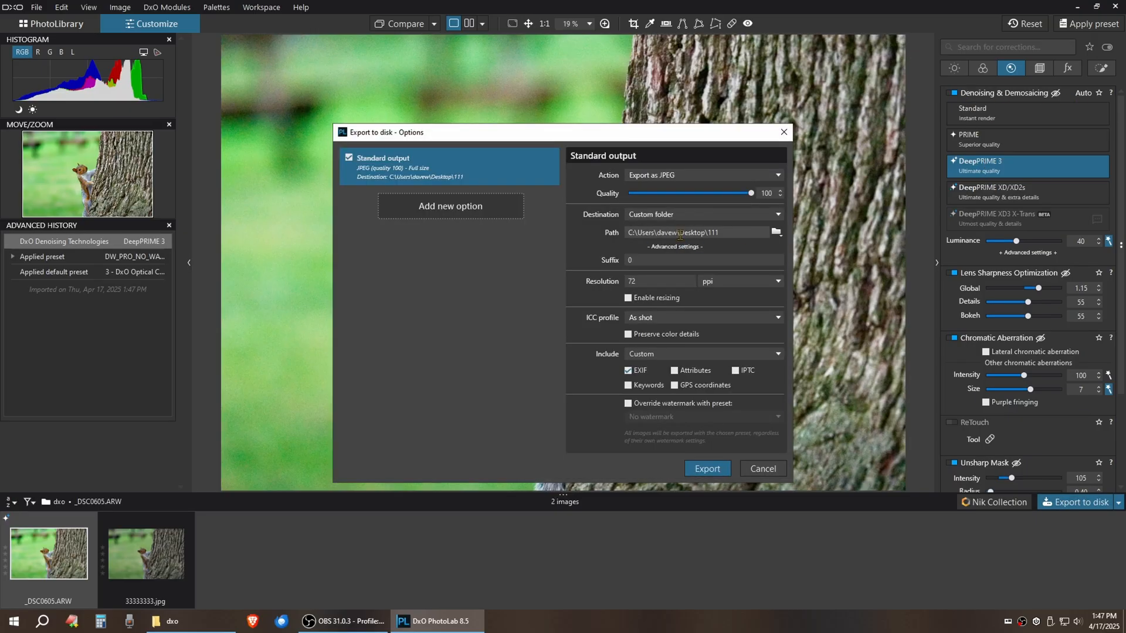
{"action": "left_click", "coordinate": [776, 232]}
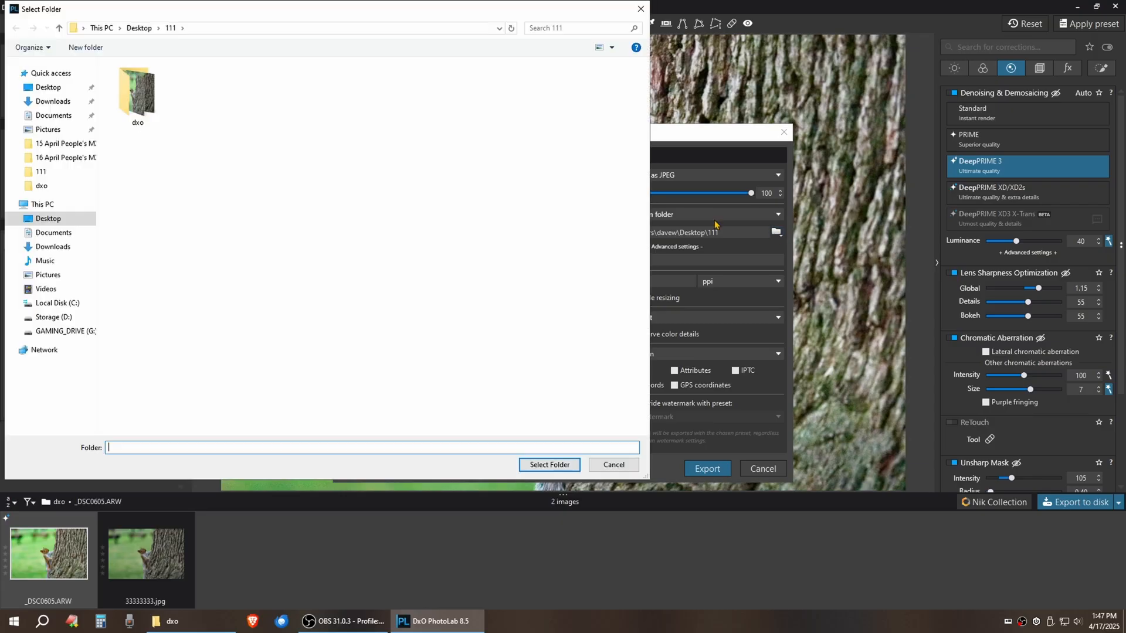
{"action": "left_click", "coordinate": [147, 101]}
{"action": "left_click", "coordinate": [549, 464]}
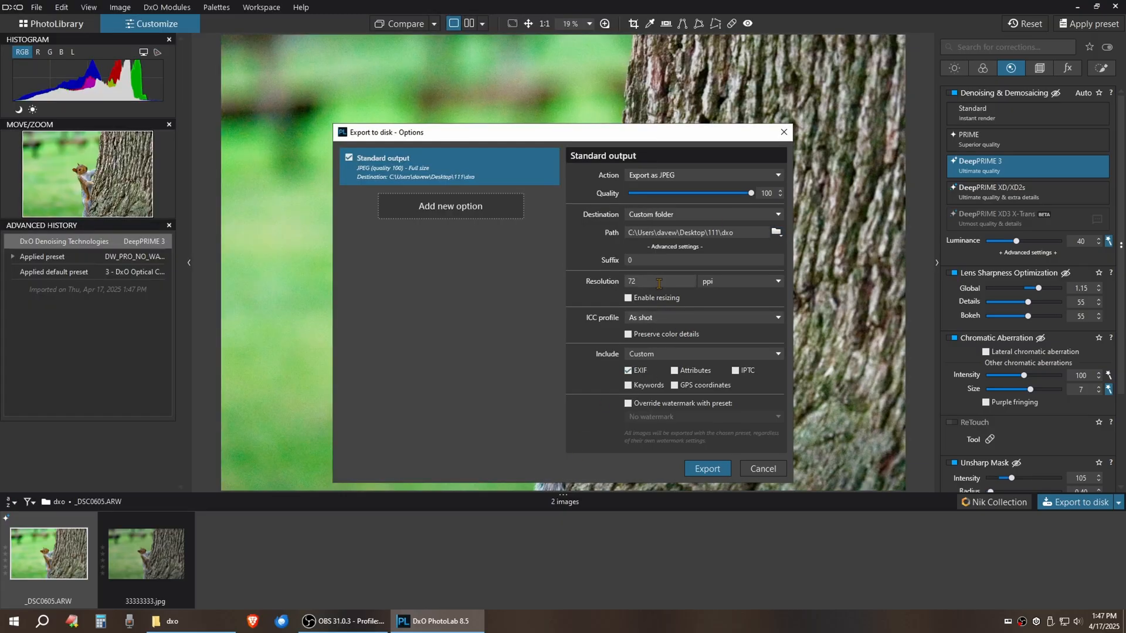
{"action": "left_click", "coordinate": [637, 260]}
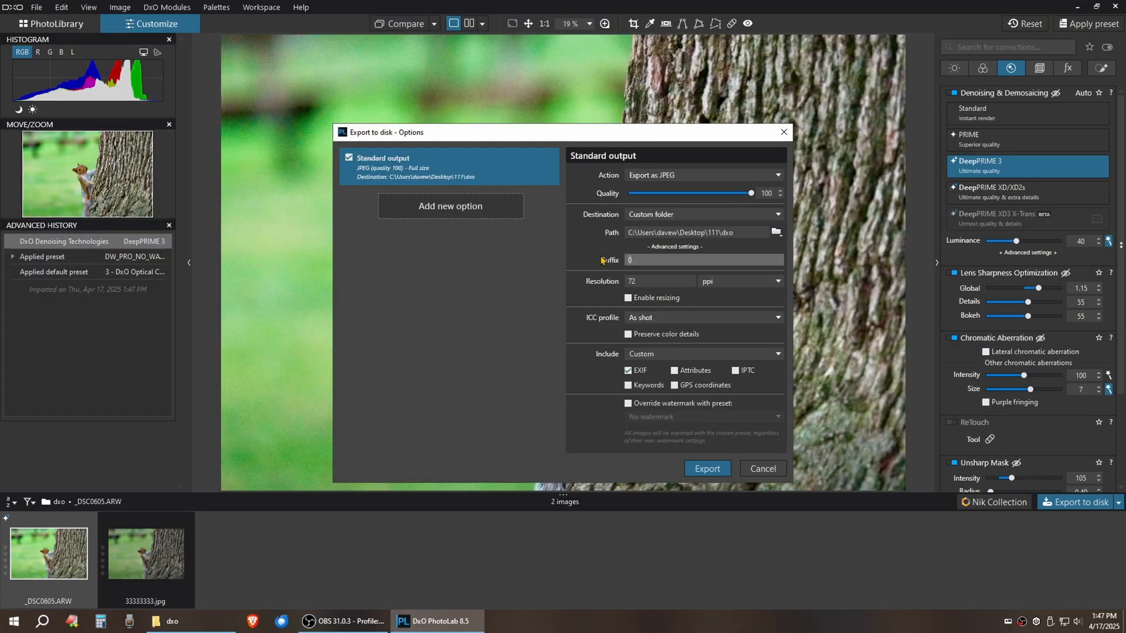
{"action": "type", "text": "99999999"}
{"action": "left_click", "coordinate": [712, 470]}
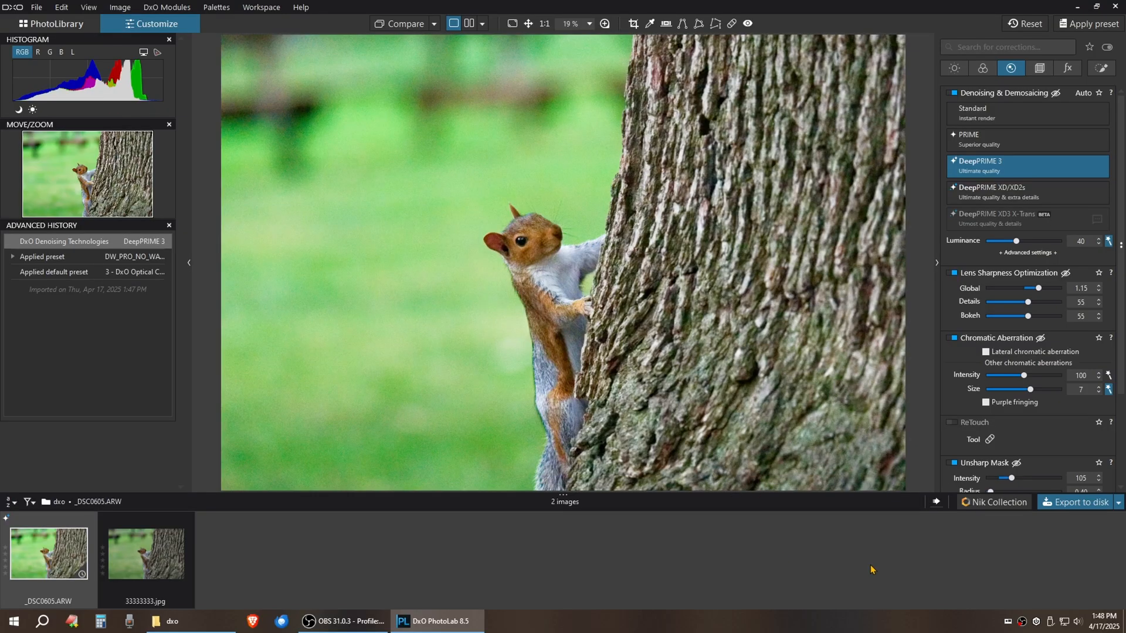
Dismiss the finished export notice and view the new _DSC060599999999.jpg beside 33333333.jpg
{"action": "left_click", "coordinate": [936, 503]}
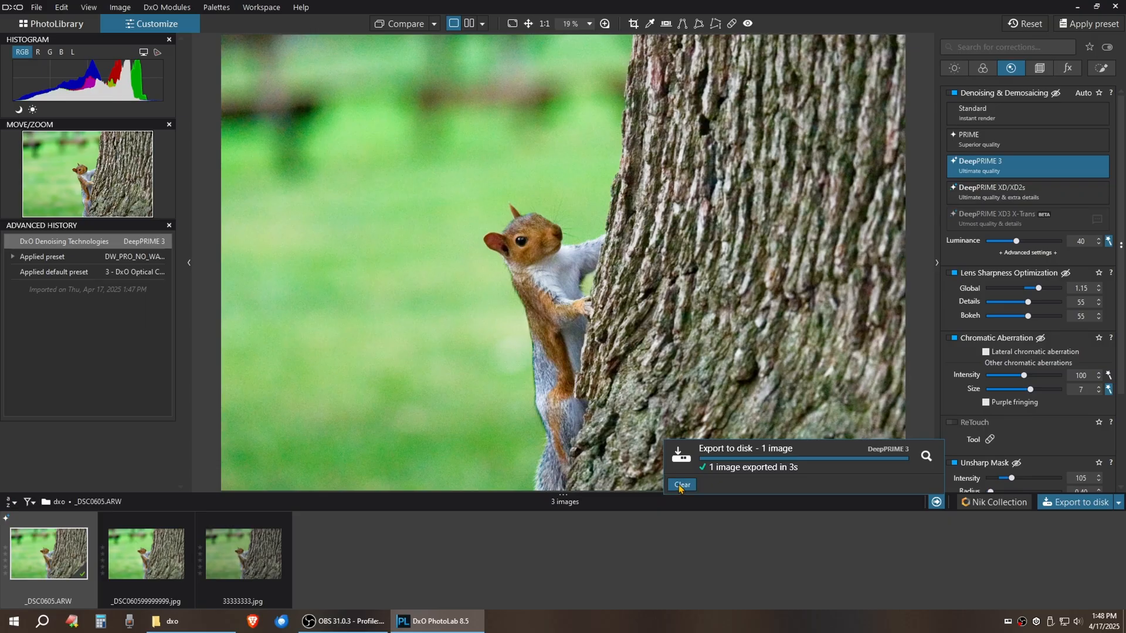
{"action": "left_click", "coordinate": [679, 486]}
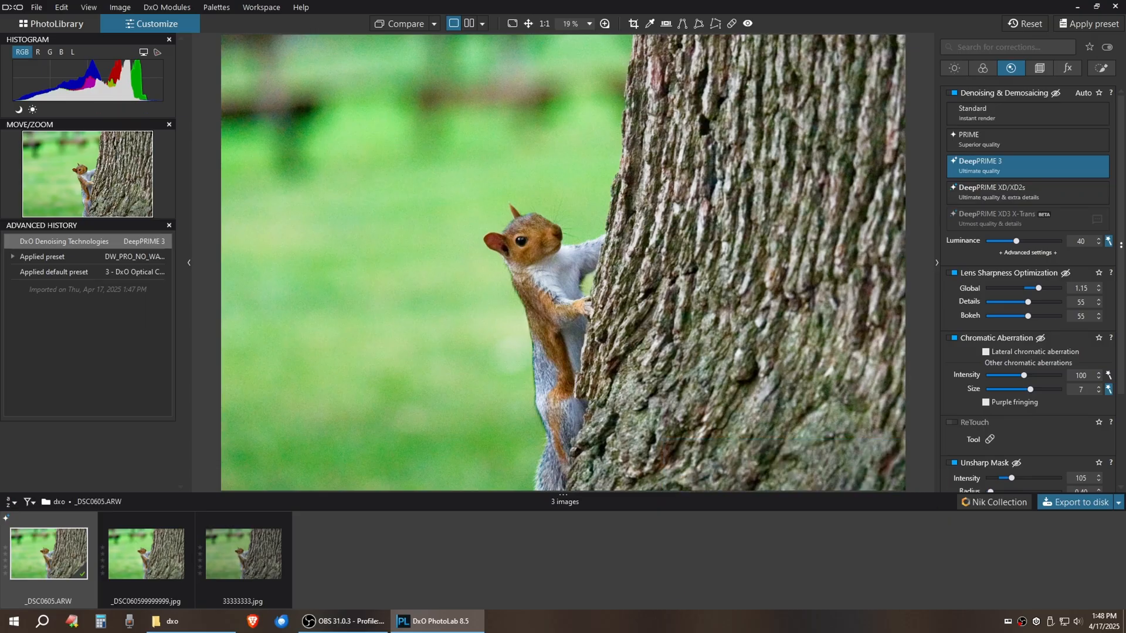
{"action": "left_click", "coordinate": [130, 531]}
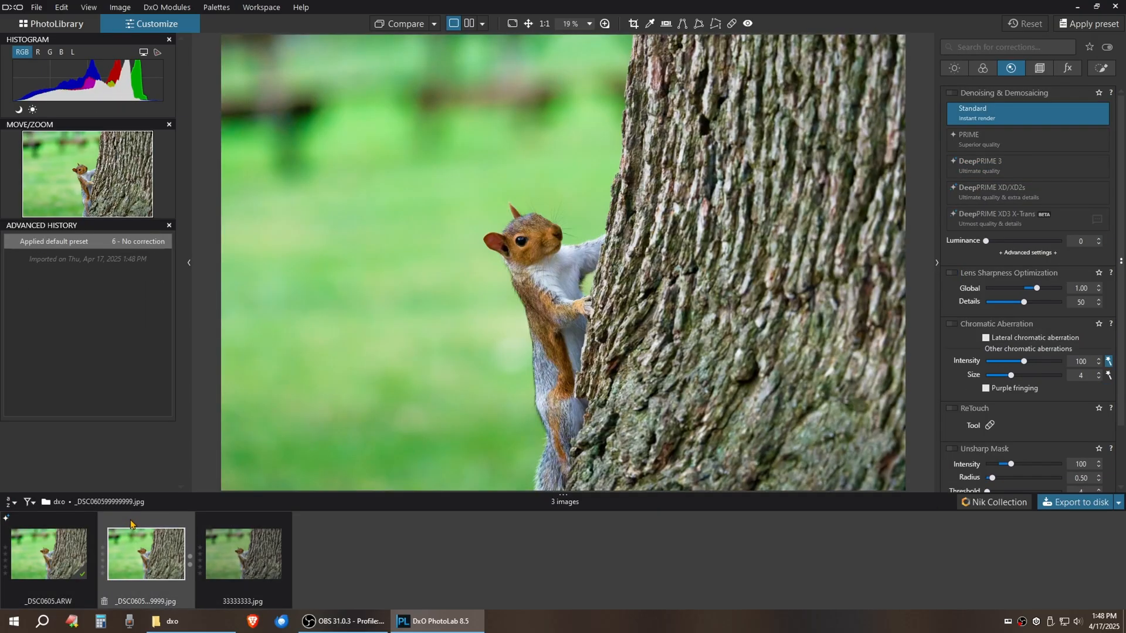
{"action": "left_click", "coordinate": [247, 529]}
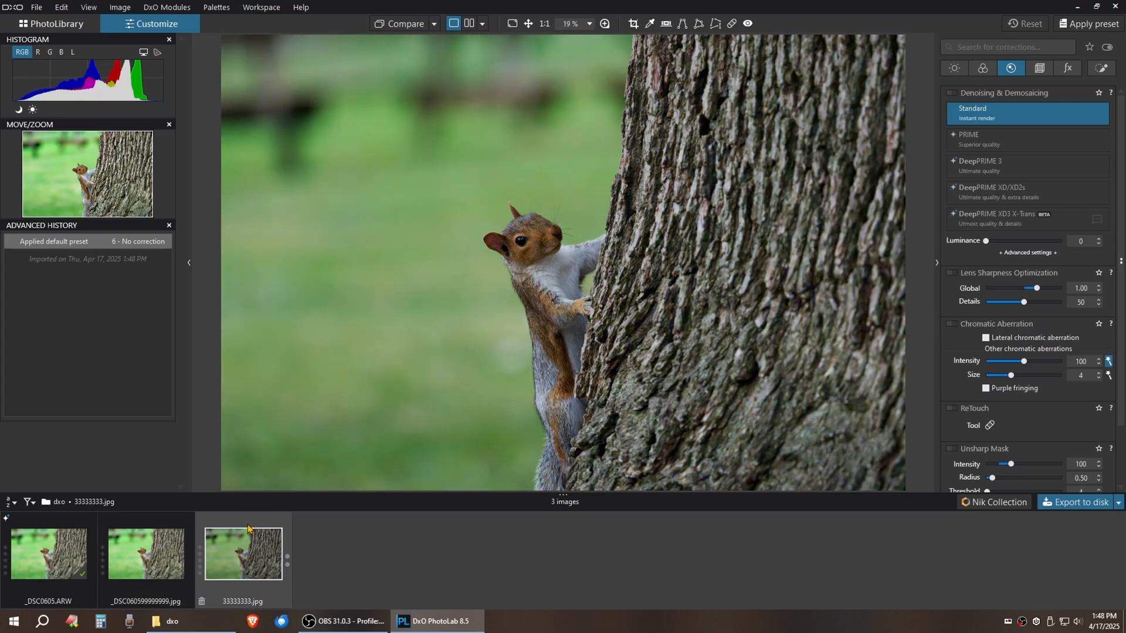
{"action": "left_click", "coordinate": [151, 529]}
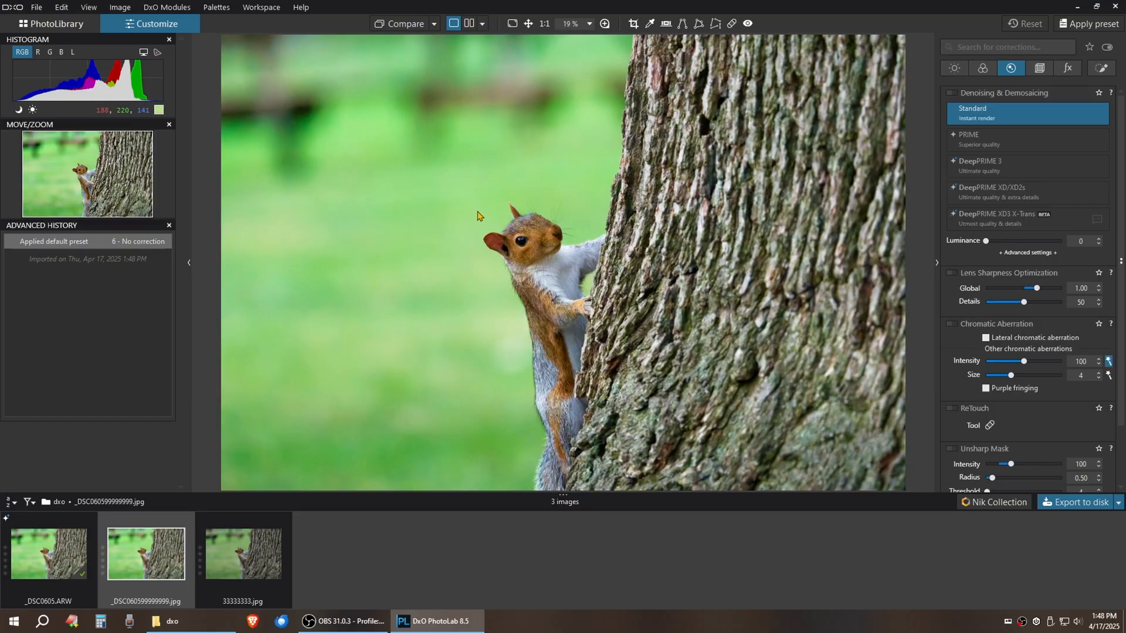
Compare _DSC0605.ARW, 33333333.jpg and _DSC060599999999.jpg in the filmstrip, then minimize PhotoLab
{"action": "left_click", "coordinate": [81, 527]}
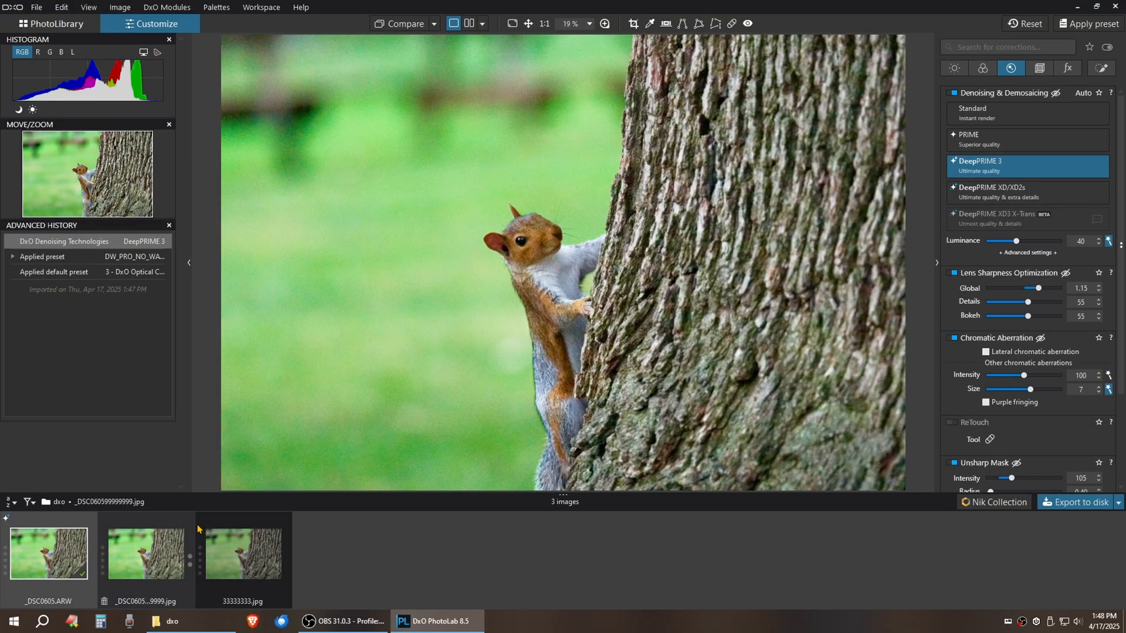
{"action": "left_click", "coordinate": [239, 526]}
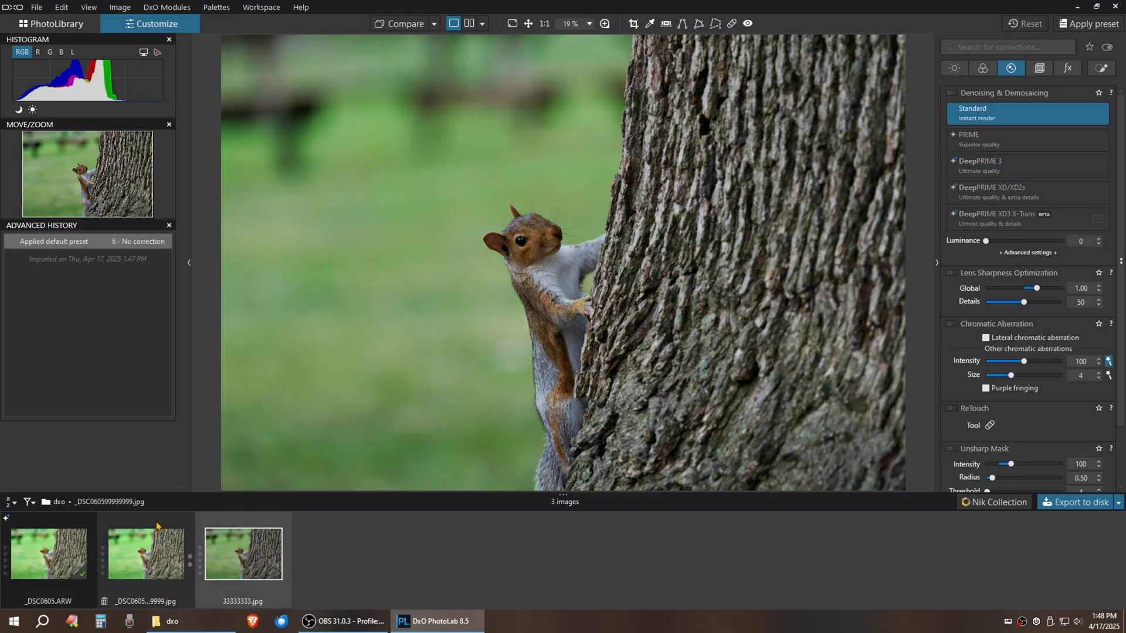
{"action": "left_click", "coordinate": [157, 526]}
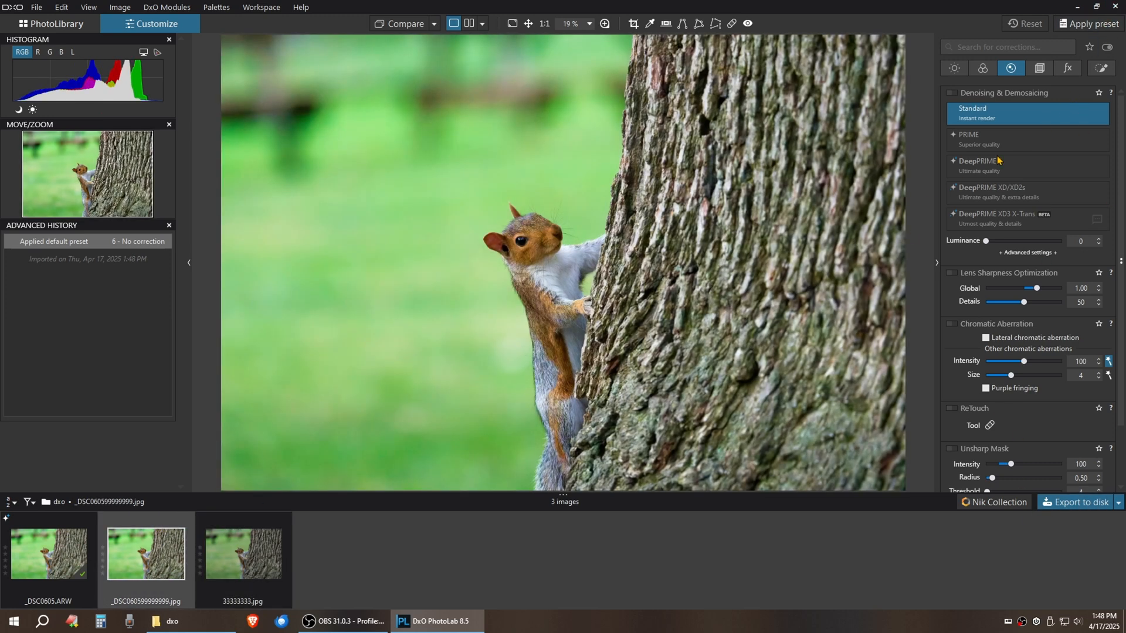
{"action": "left_click", "coordinate": [221, 534]}
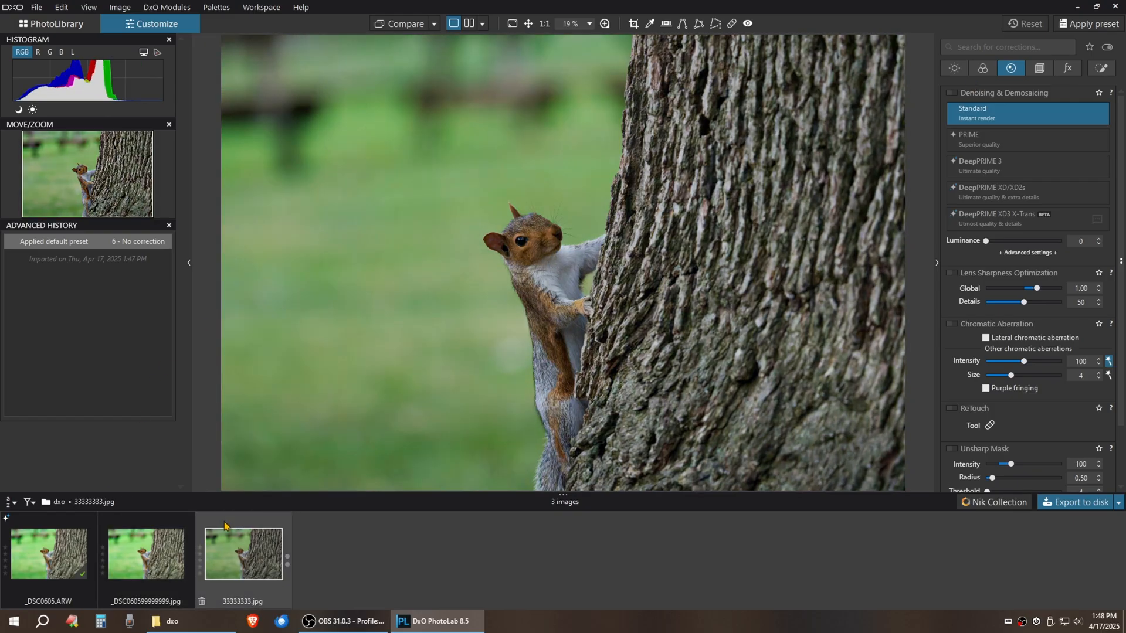
{"action": "left_click", "coordinate": [134, 525]}
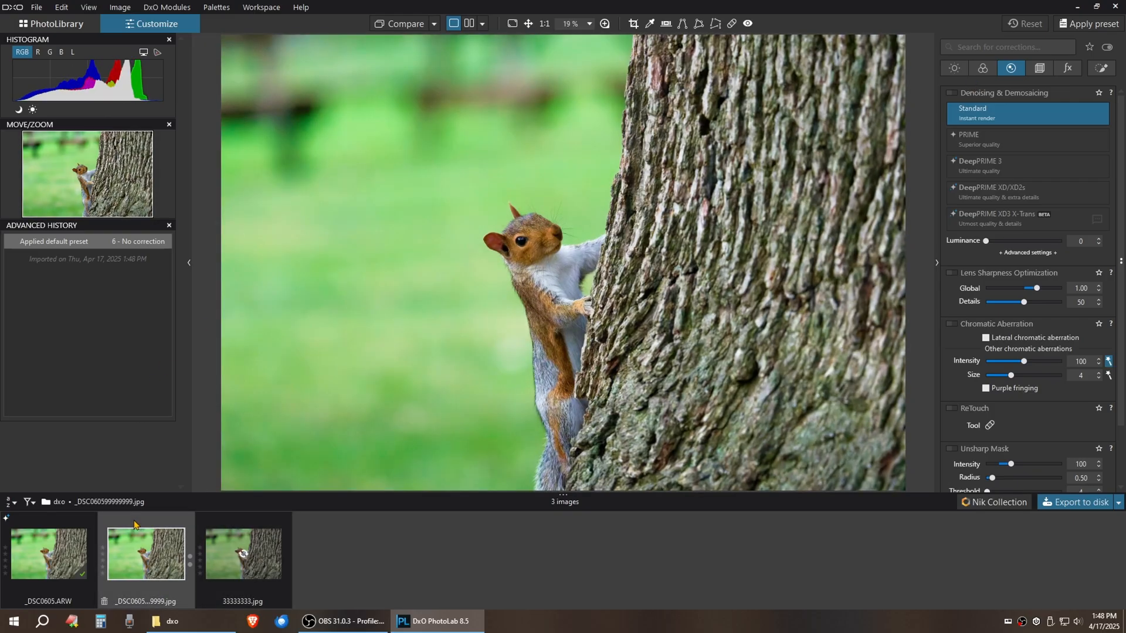
{"action": "left_click", "coordinate": [66, 529]}
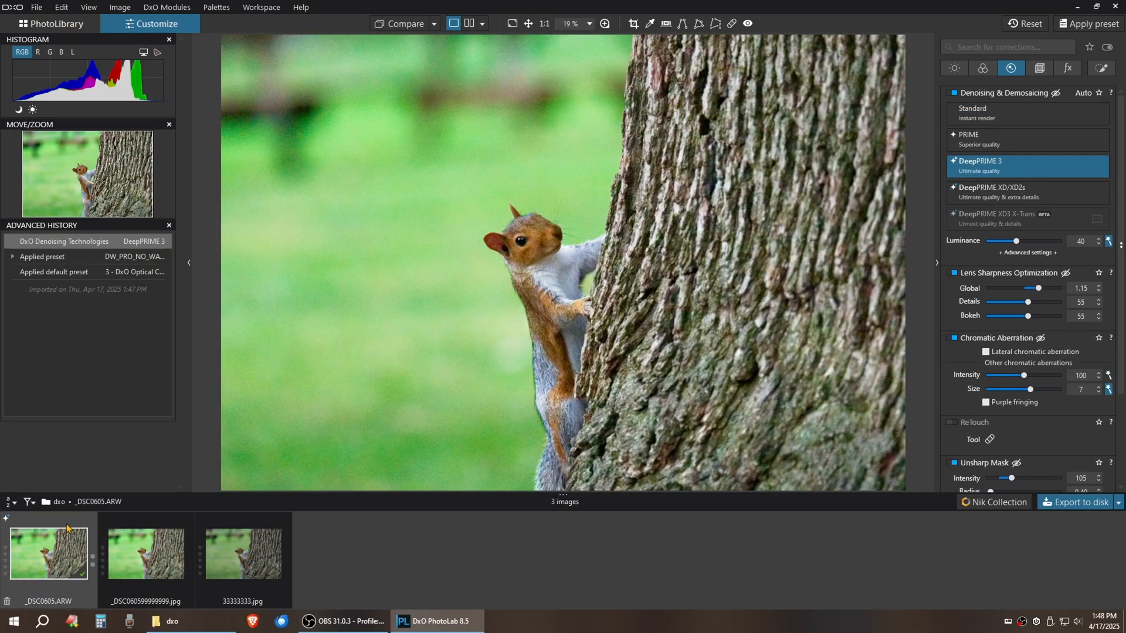
{"action": "left_click", "coordinate": [126, 527]}
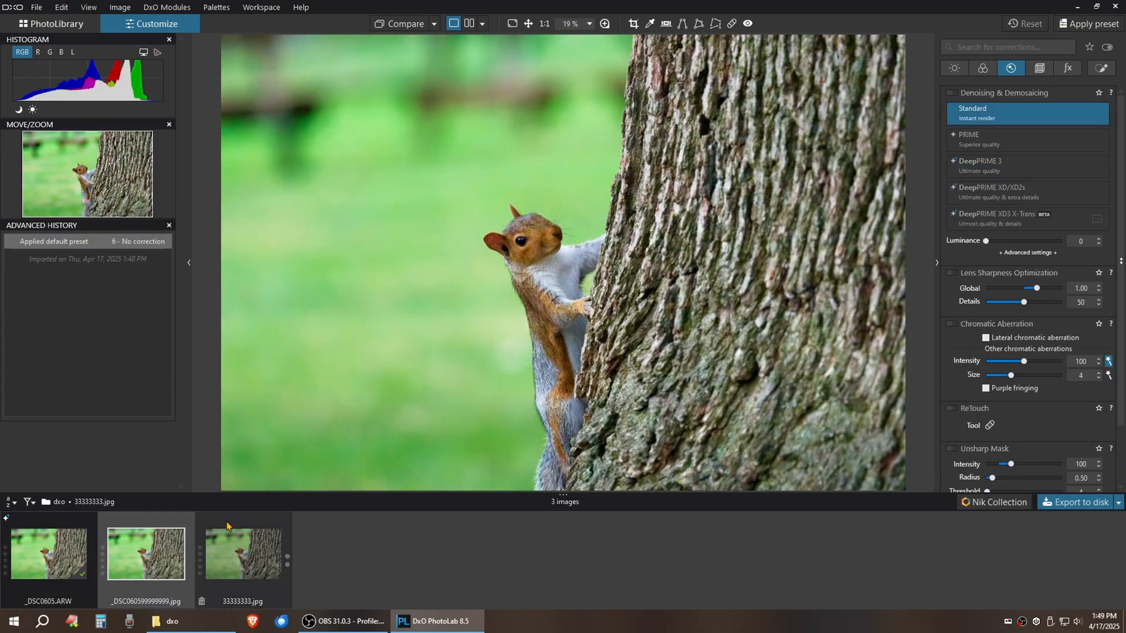
{"action": "key", "text": "Right"}
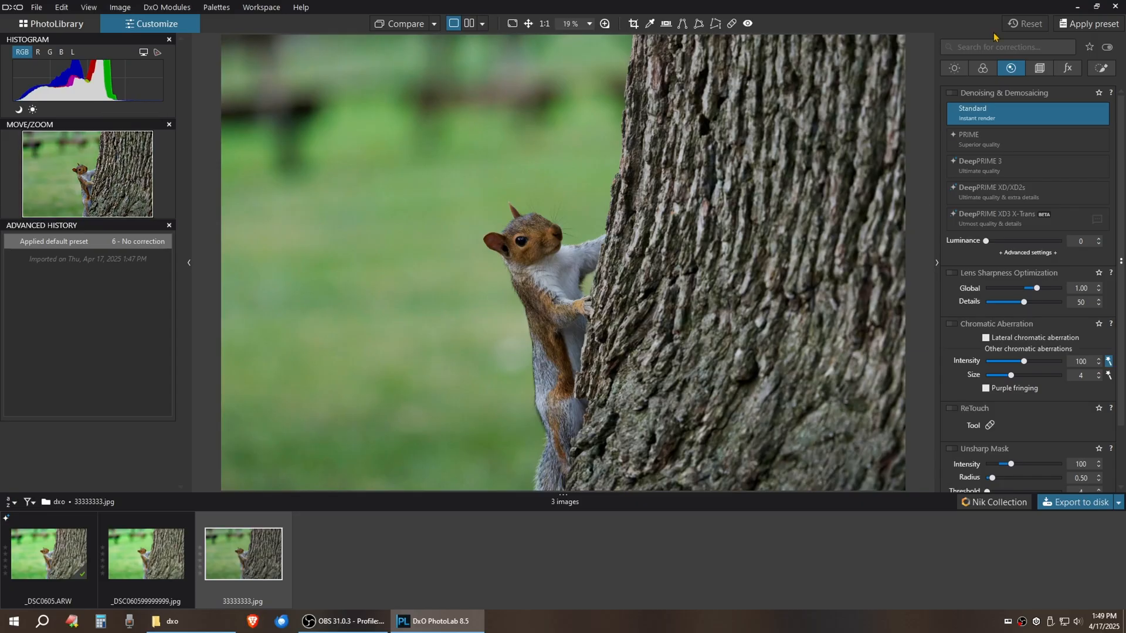
{"action": "left_click", "coordinate": [1077, 6]}
Open _DSC0605.ARW from the dxo folder in Windows Photos
{"action": "left_click", "coordinate": [213, 623]}
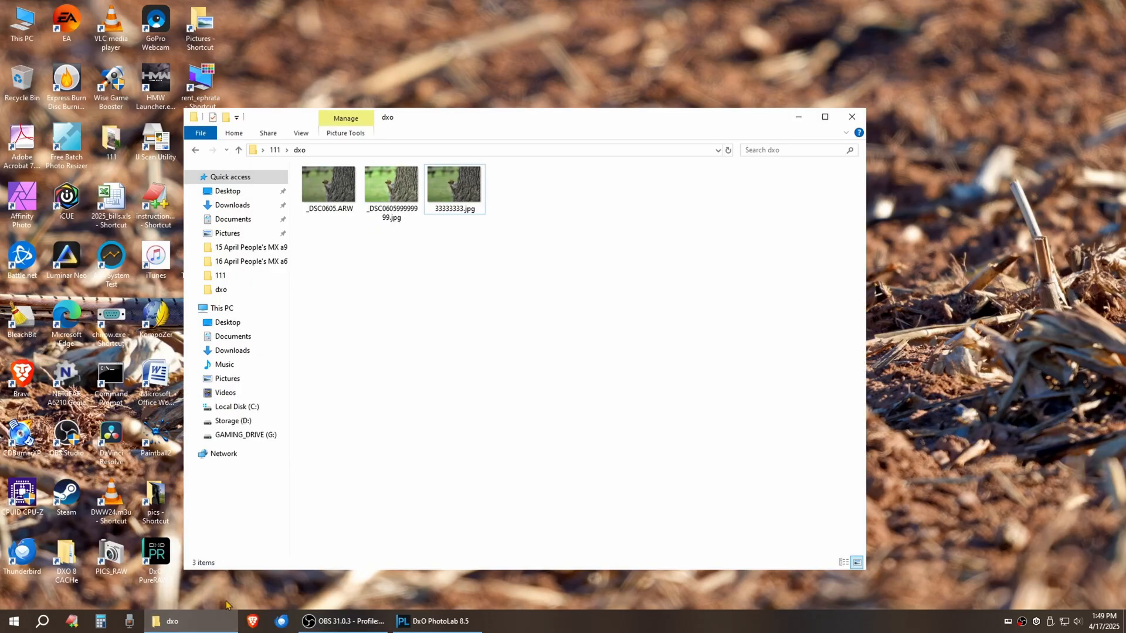
{"action": "left_click", "coordinate": [329, 200]}
{"action": "right_click", "coordinate": [329, 199]}
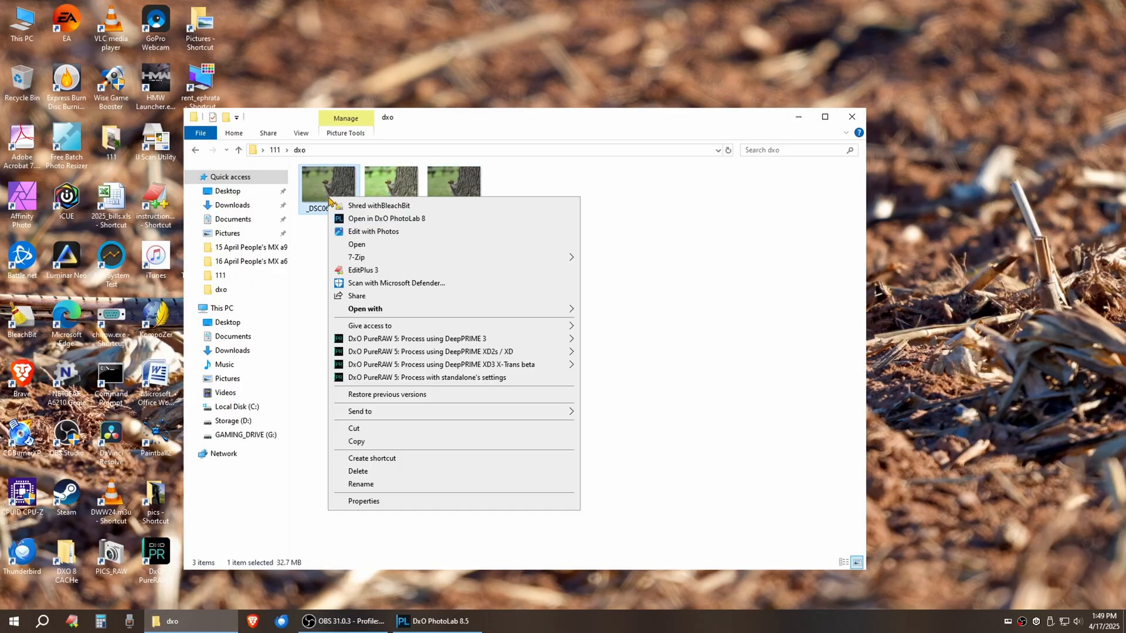
{"action": "left_click", "coordinate": [355, 244]}
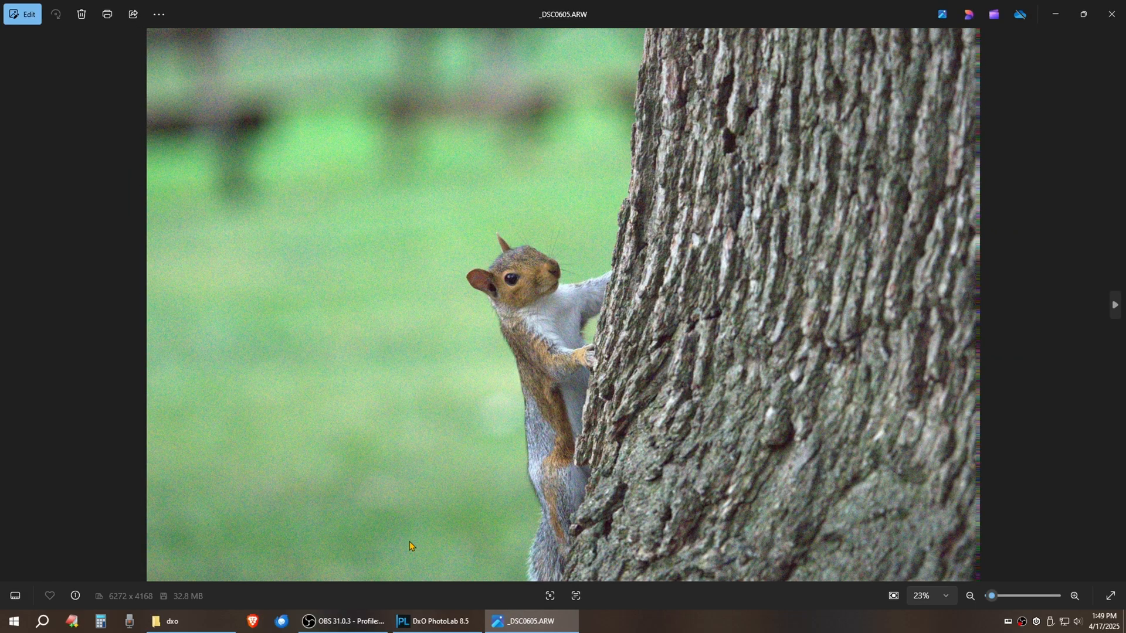
Cycle between the ARW, 33333333.jpg and _DSC060599999999.jpg to compare them, then close Photos
{"action": "key", "text": "Right"}
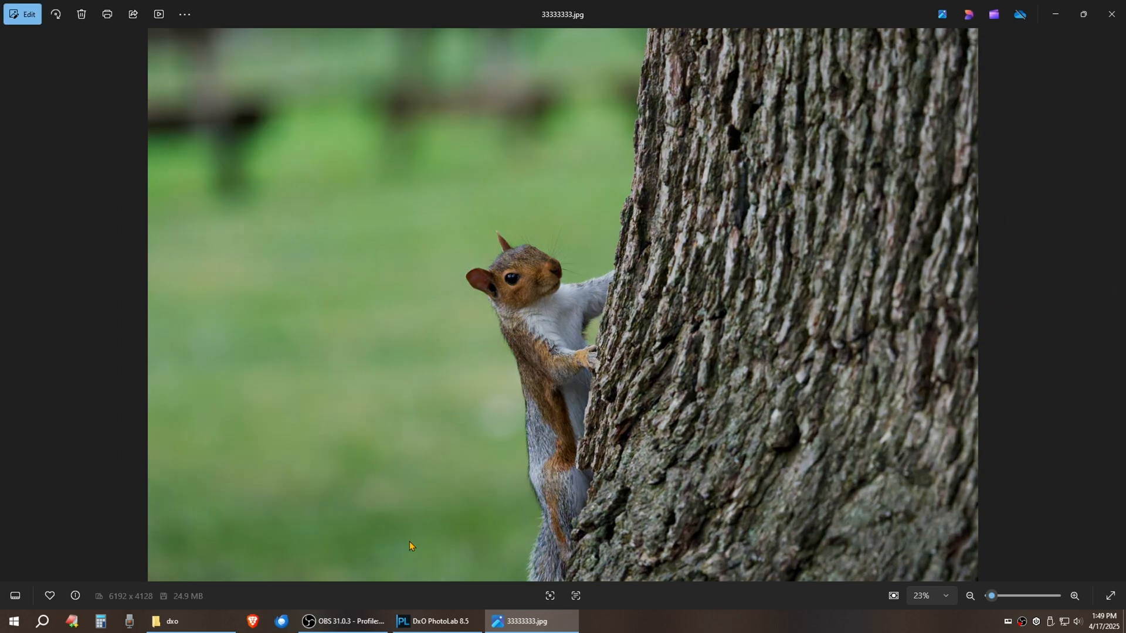
{"action": "key", "text": "Right"}
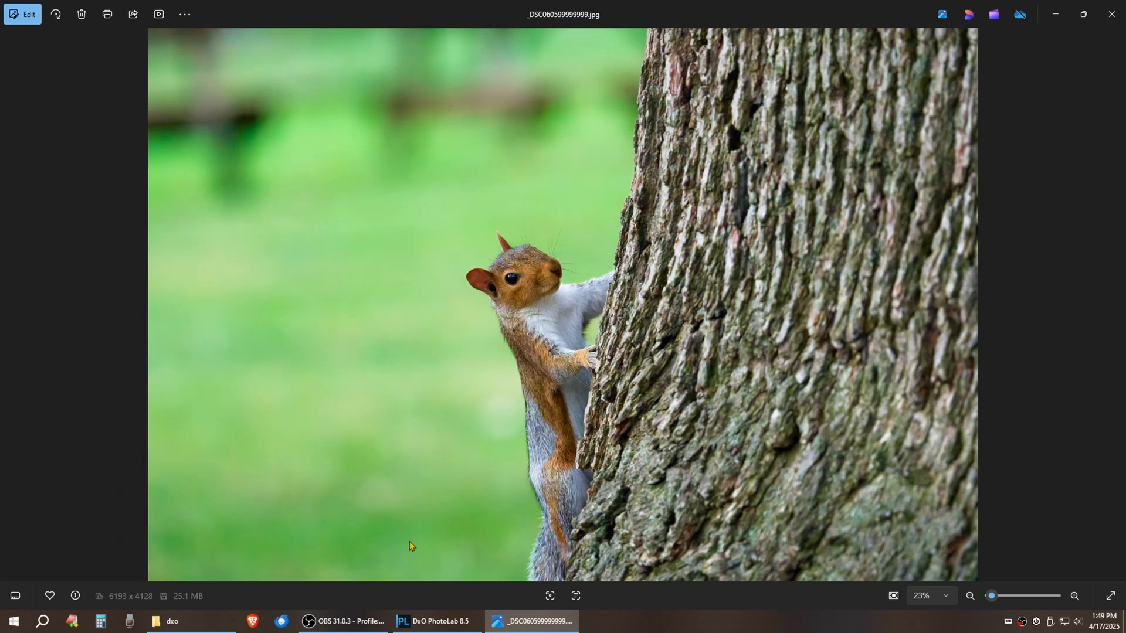
{"action": "key", "text": "Right"}
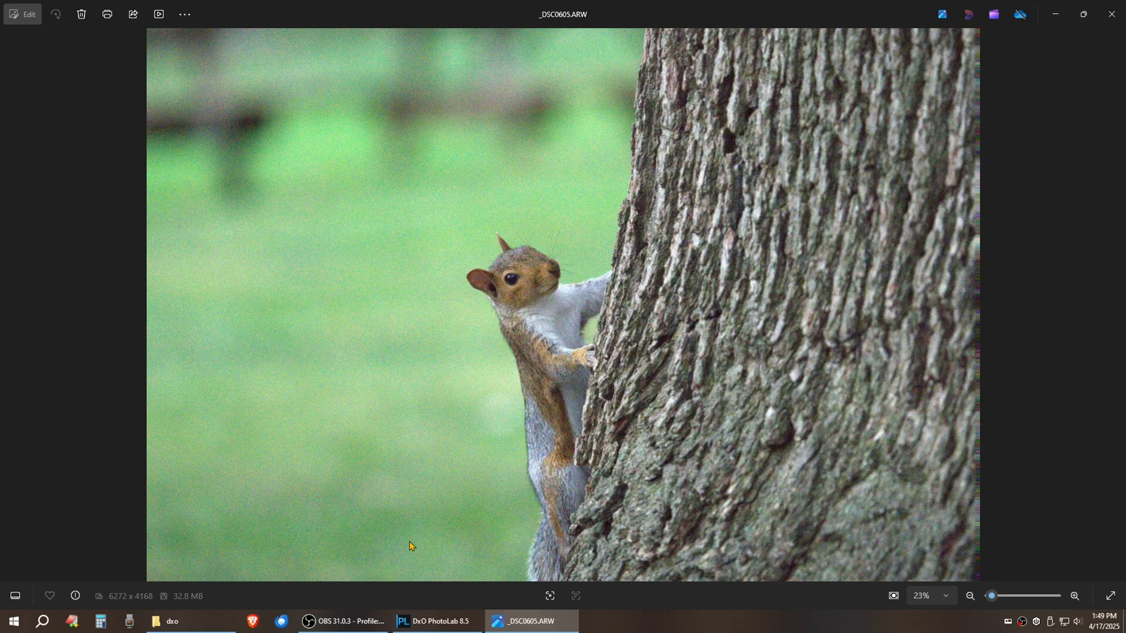
{"action": "key", "text": "Left"}
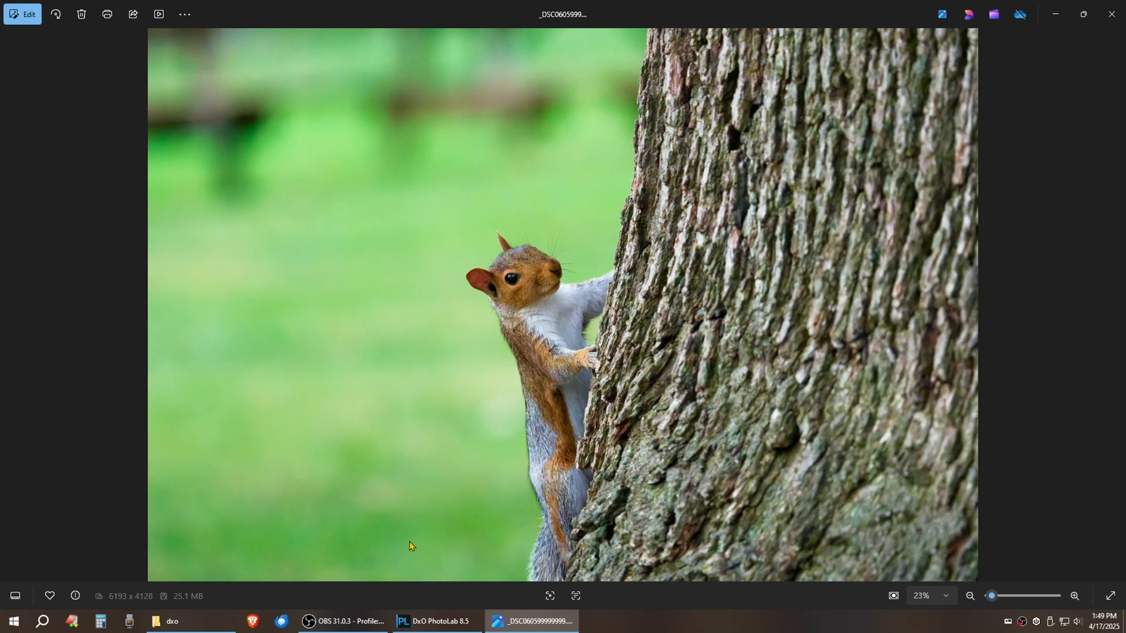
{"action": "key", "text": "Left"}
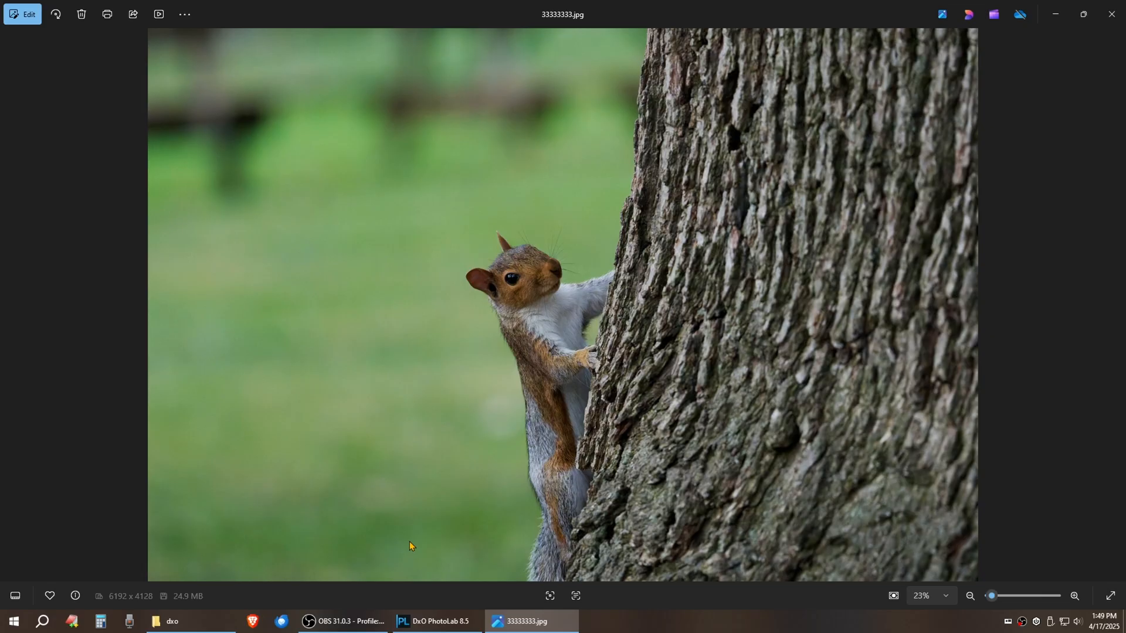
{"action": "key", "text": "Right"}
{"action": "key", "text": "Right"}
{"action": "key", "text": "Left"}
{"action": "key", "text": "Left"}
{"action": "key", "text": "Right"}
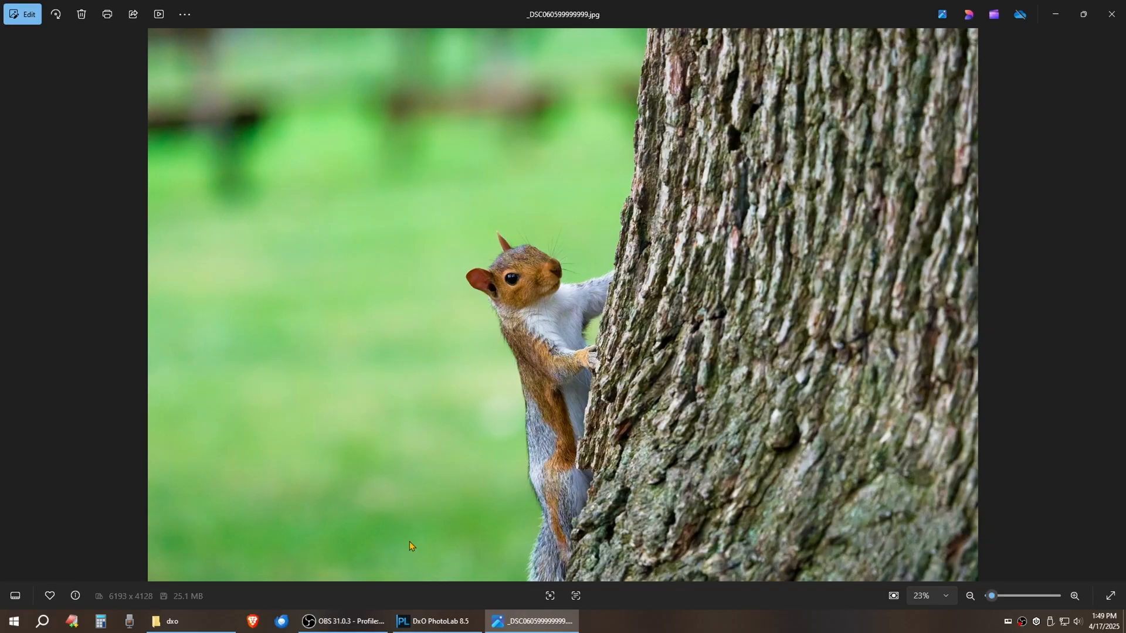
{"action": "left_click", "coordinate": [1116, 15]}
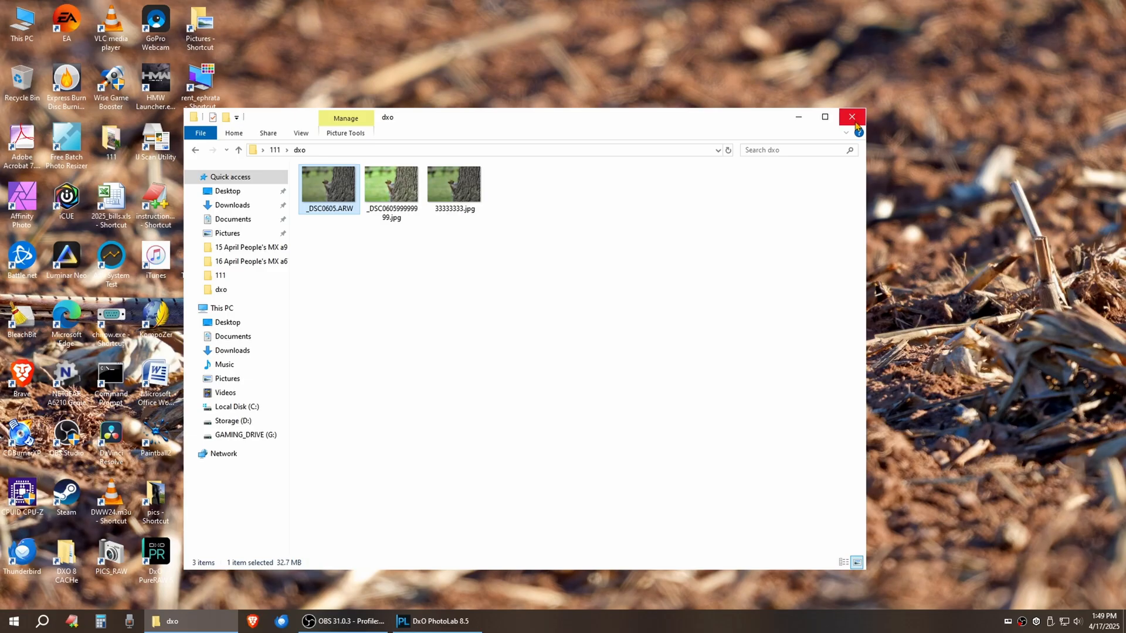
{"action": "left_click", "coordinate": [332, 630]}
{"action": "left_click", "coordinate": [1008, 489]}
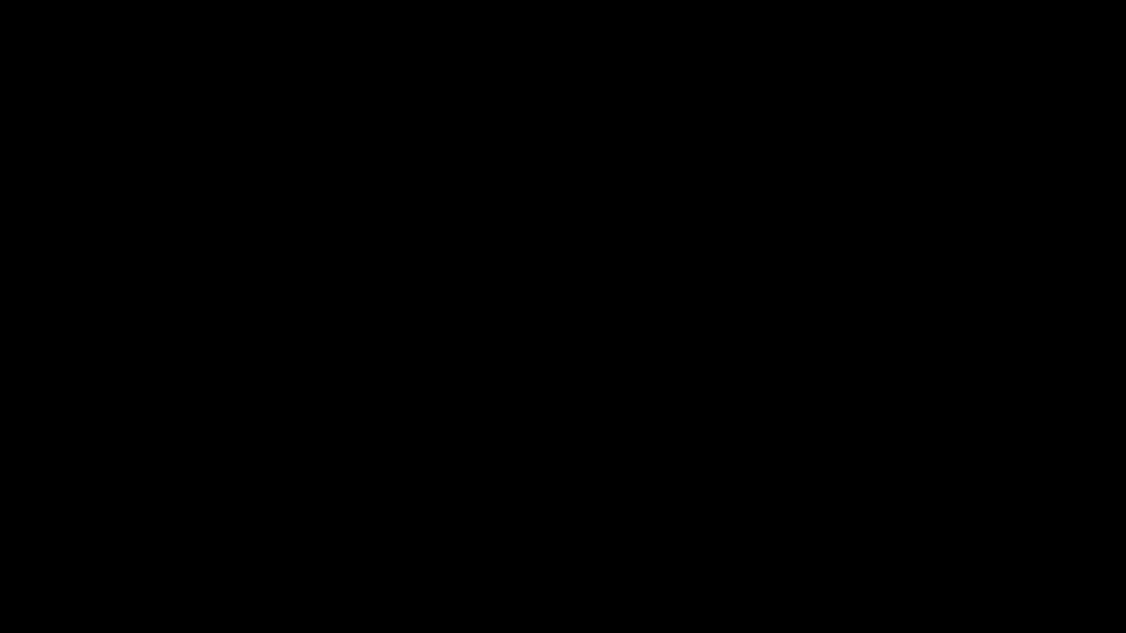